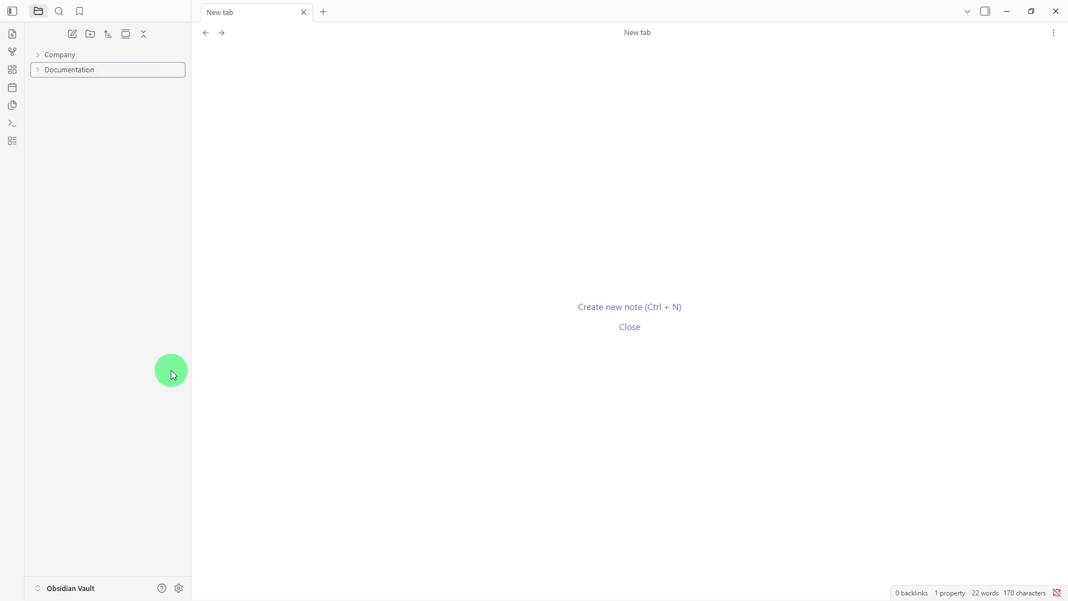
Step: Create a new folder named Resources at the top level of the vault
{"action": "right_click", "coordinate": [171, 371]}
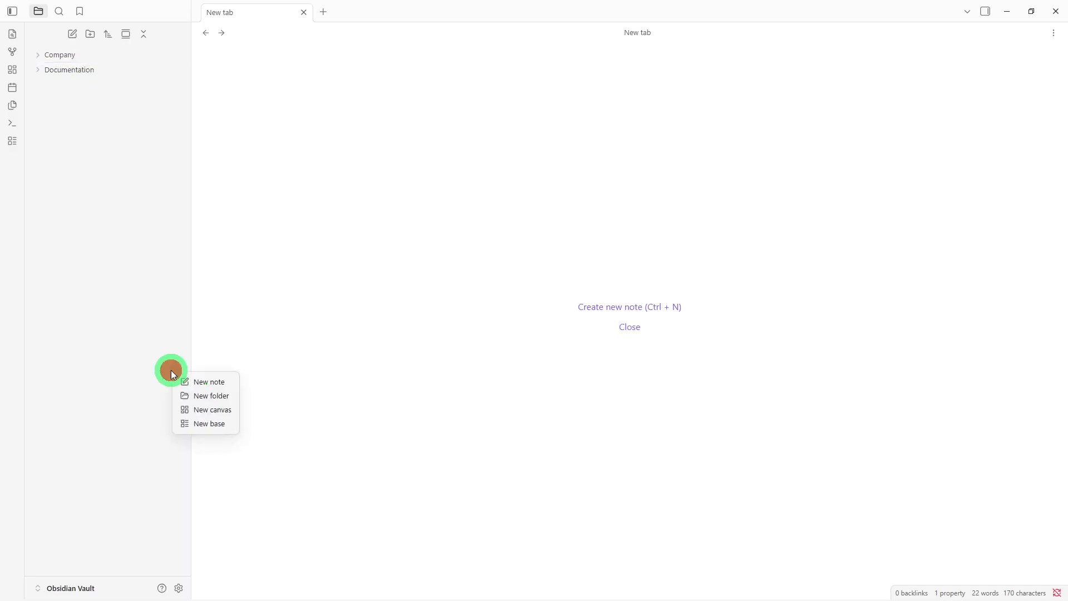
{"action": "left_click", "coordinate": [210, 396]}
{"action": "key", "text": "BackSpace"}
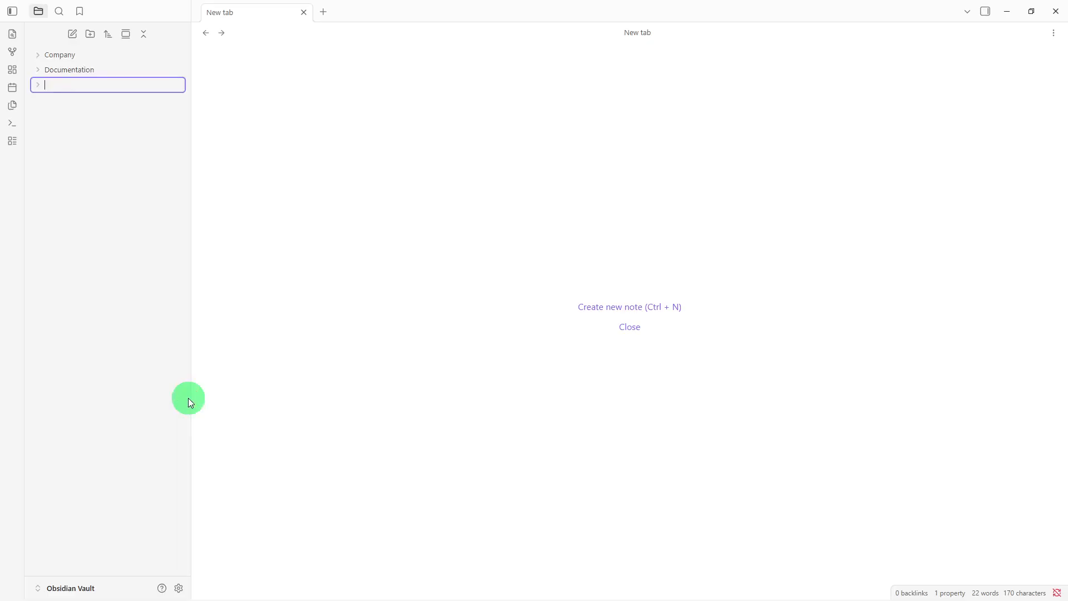
{"action": "type", "text": "Resources"}
{"action": "key", "text": "Return"}
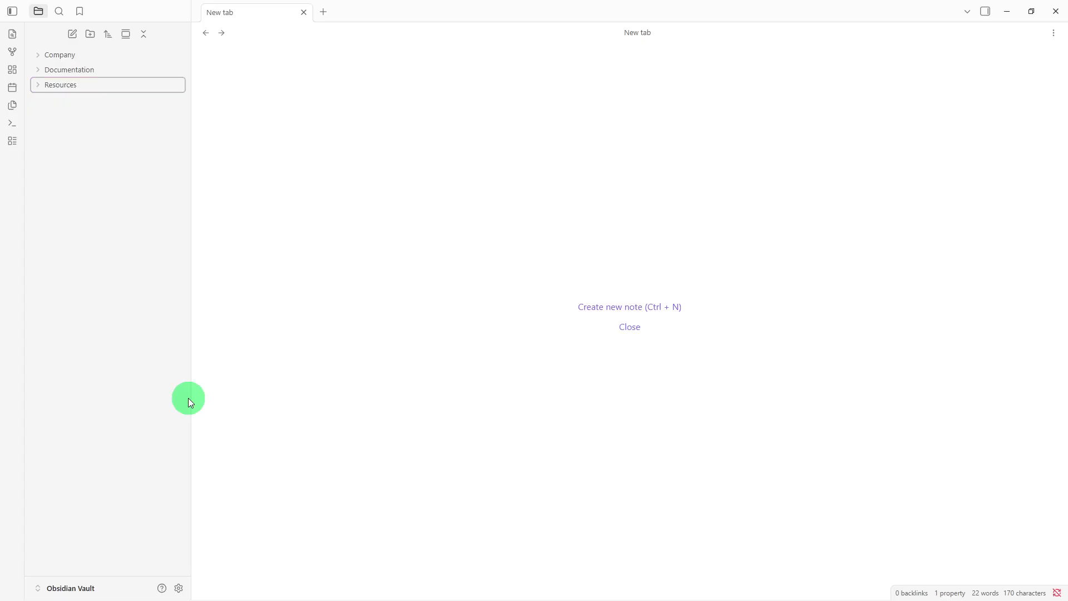
Step: Create a note titled Startup Wiki with level-2 headings Company Overview, Mission, Vision, Departments (numbered 1–3), Important Documentation, Quick Links and Recent Updates
{"action": "right_click", "coordinate": [90, 260]}
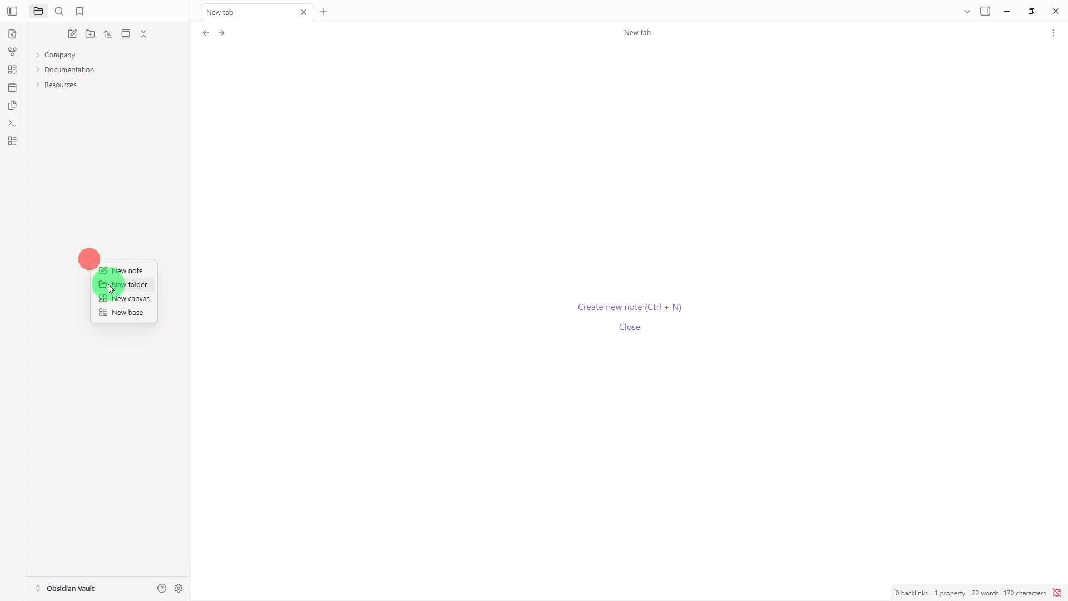
{"action": "left_click", "coordinate": [118, 271]}
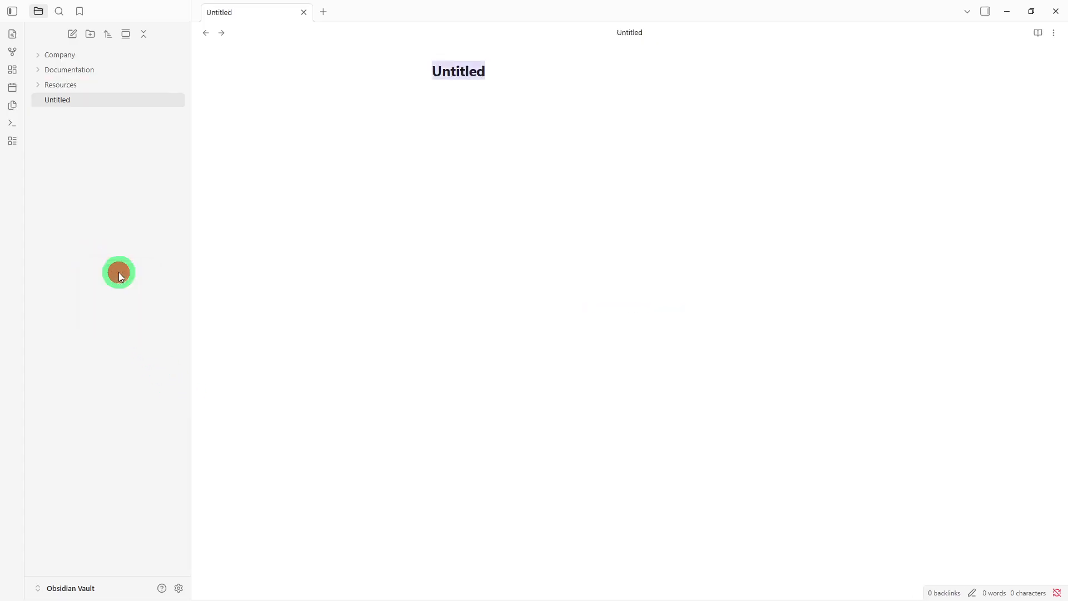
{"action": "key", "text": "BackSpace"}
{"action": "type", "text": "Sta"}
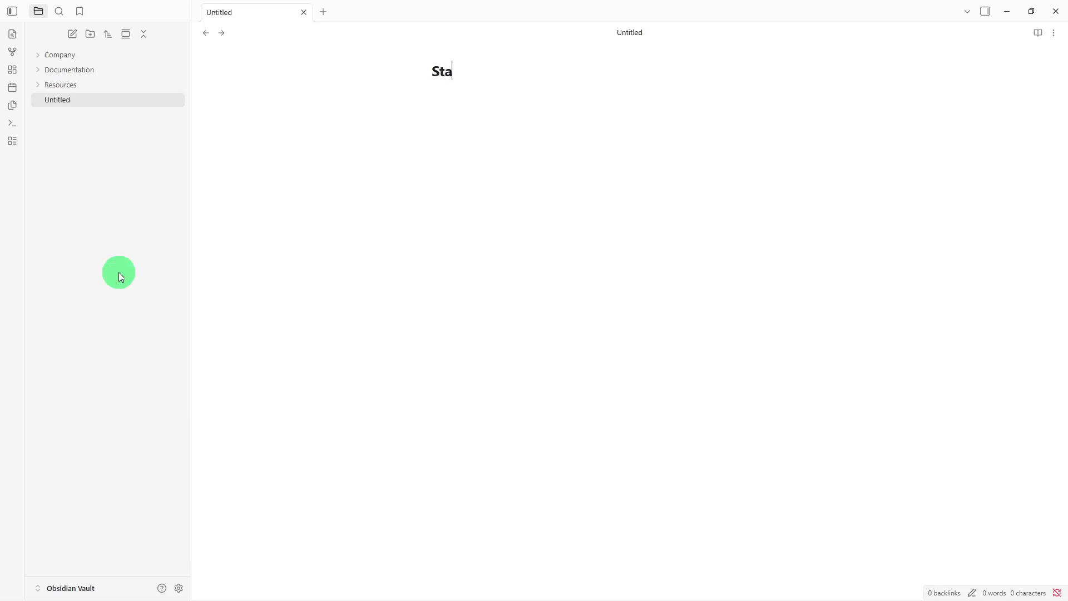
{"action": "type", "text": "rtup Wiki"}
{"action": "key", "text": "Return"}
{"action": "type", "text": "## Company Overview -   ## Mission -   ## Vision -   ## Departments 1.  2.  3.   ## Important Documentation -   ## Quick Links -   ## Recent Updates -"}
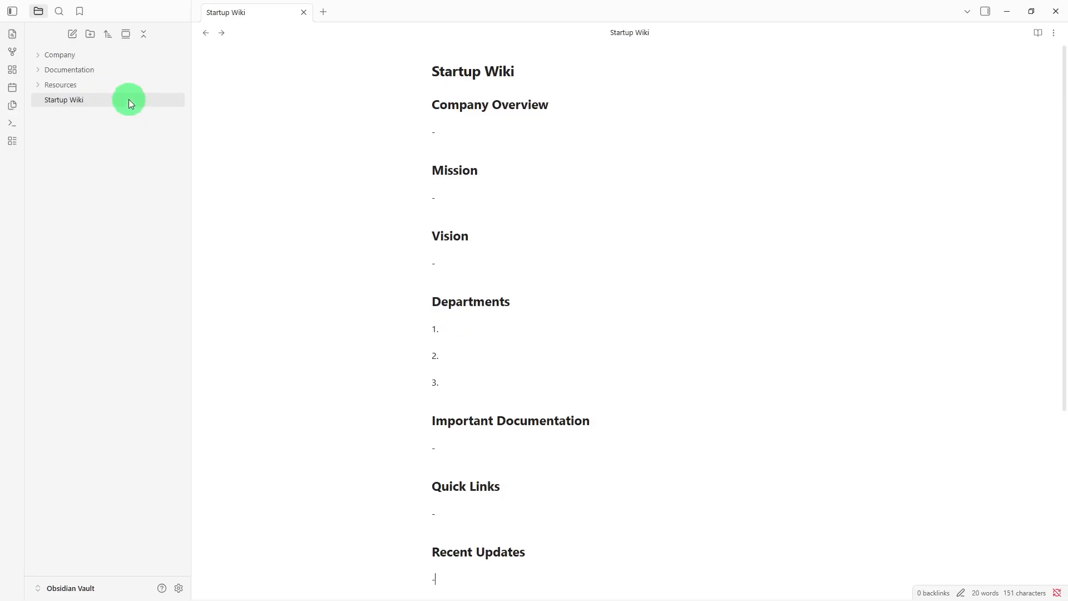
Step: Move the Startup Wiki note into the Company folder and expand the Company, Documentation and Resources folders
{"action": "left_click_drag", "start_coordinate": [129, 99], "coordinate": [136, 51]}
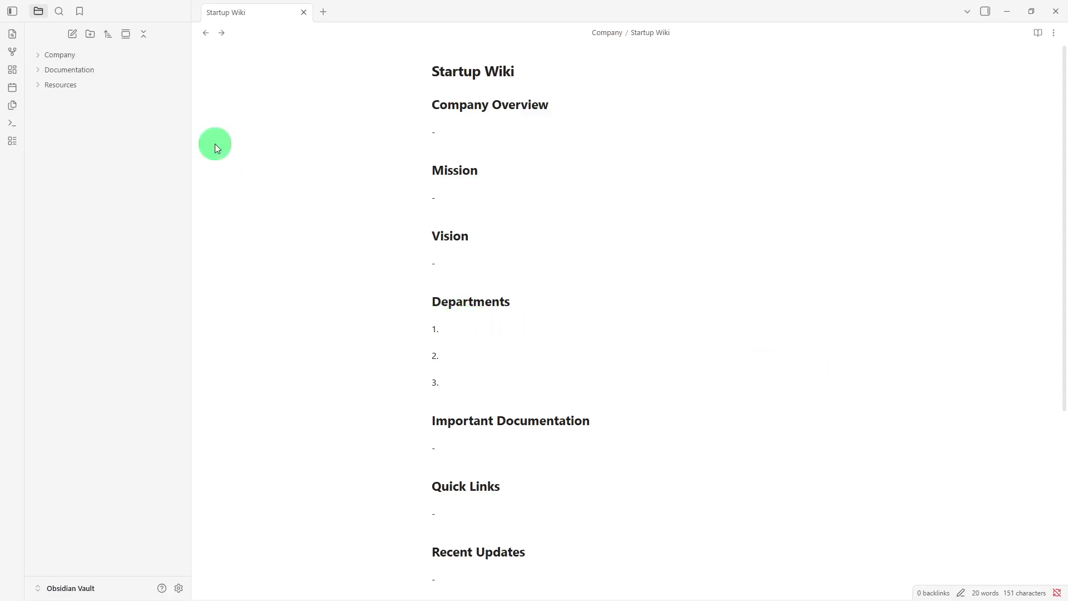
{"action": "left_click", "coordinate": [104, 52]}
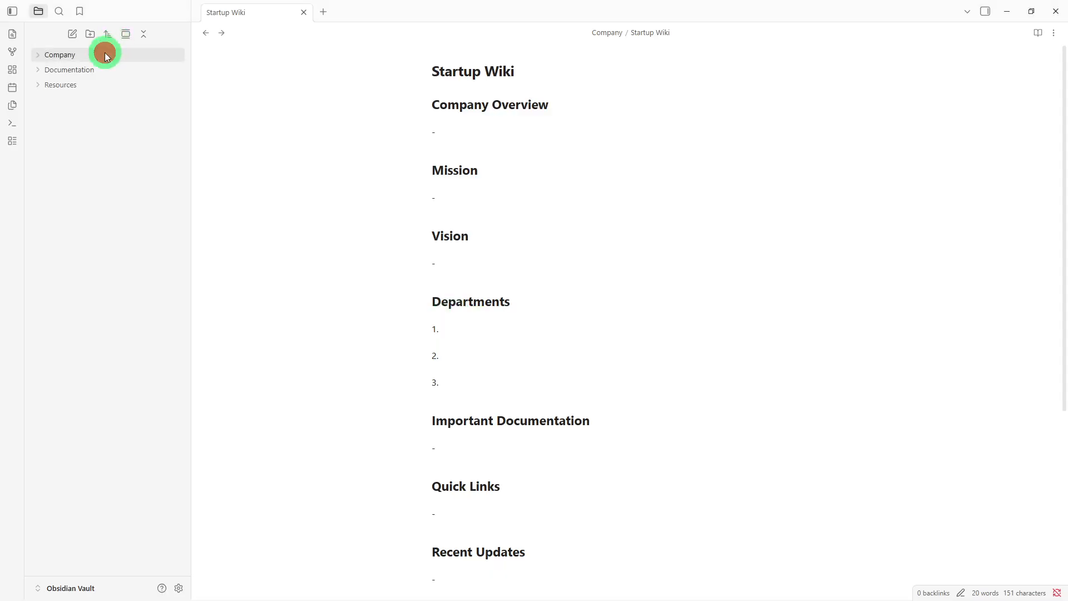
{"action": "left_click", "coordinate": [96, 79]}
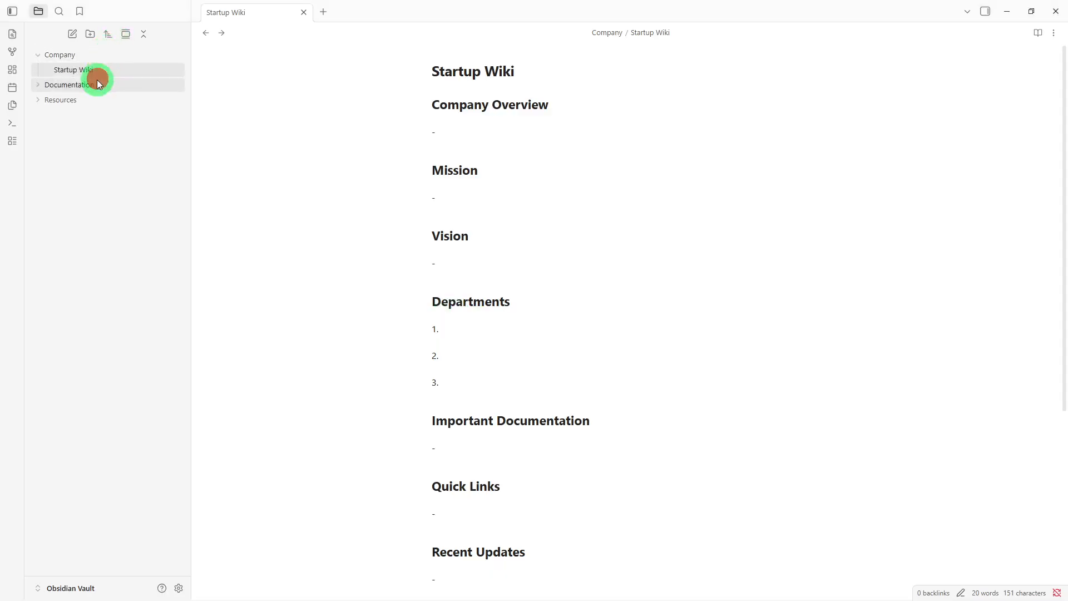
{"action": "left_click", "coordinate": [92, 102]}
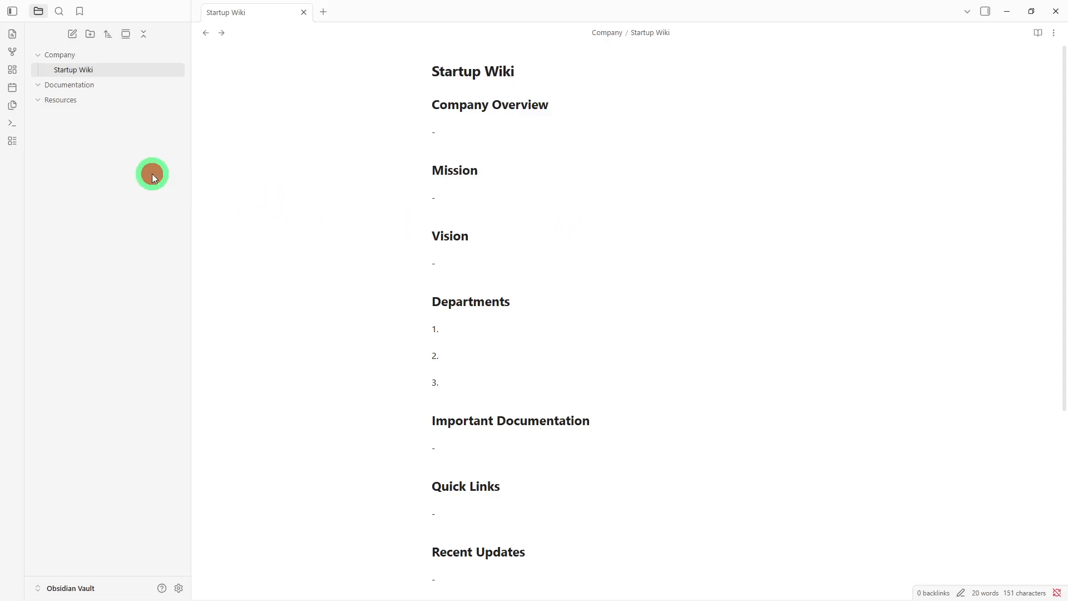
Step: Create a note titled Documentation Index with level-2 headings Operations, Product Documentation, Team Guides, Policies and Other Documentation, each followed by a dash
{"action": "right_click", "coordinate": [153, 175]}
{"action": "left_click", "coordinate": [164, 184]}
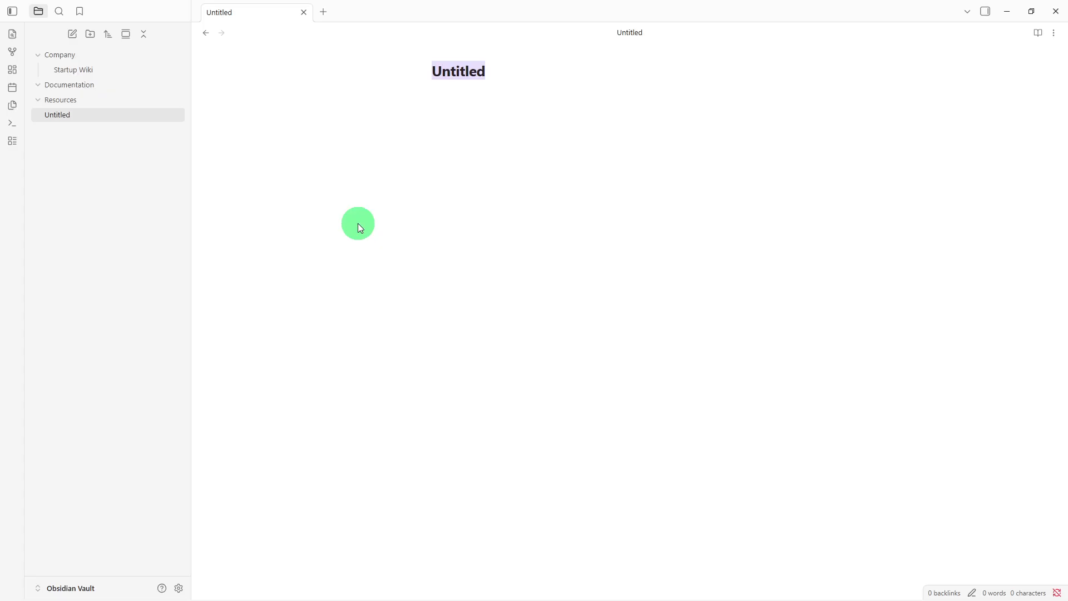
{"action": "key", "text": "BackSpace"}
{"action": "type", "text": "D"}
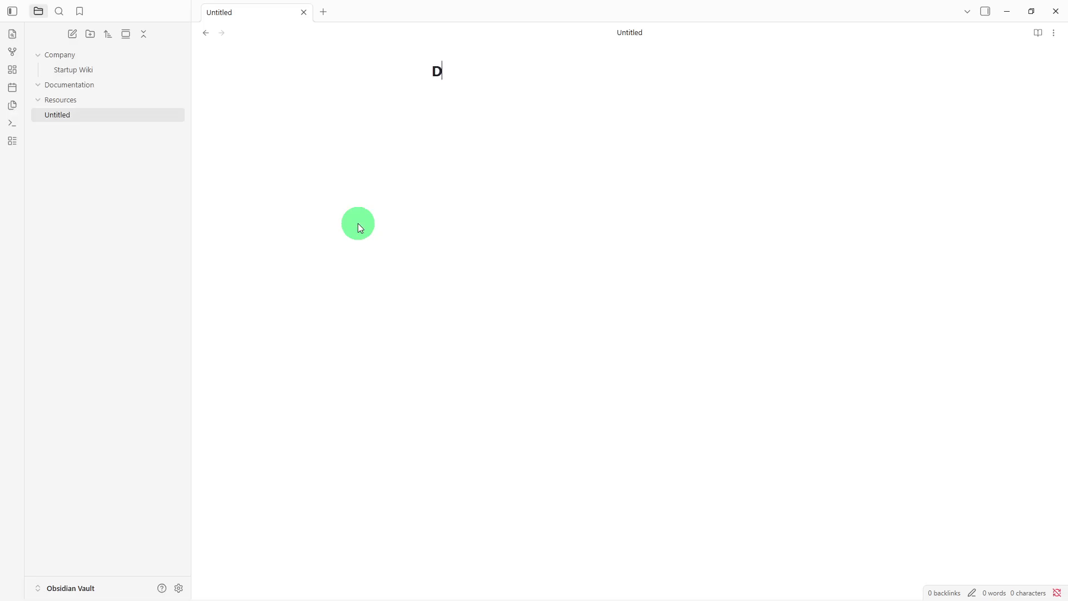
{"action": "type", "text": "ocumentation Inde"}
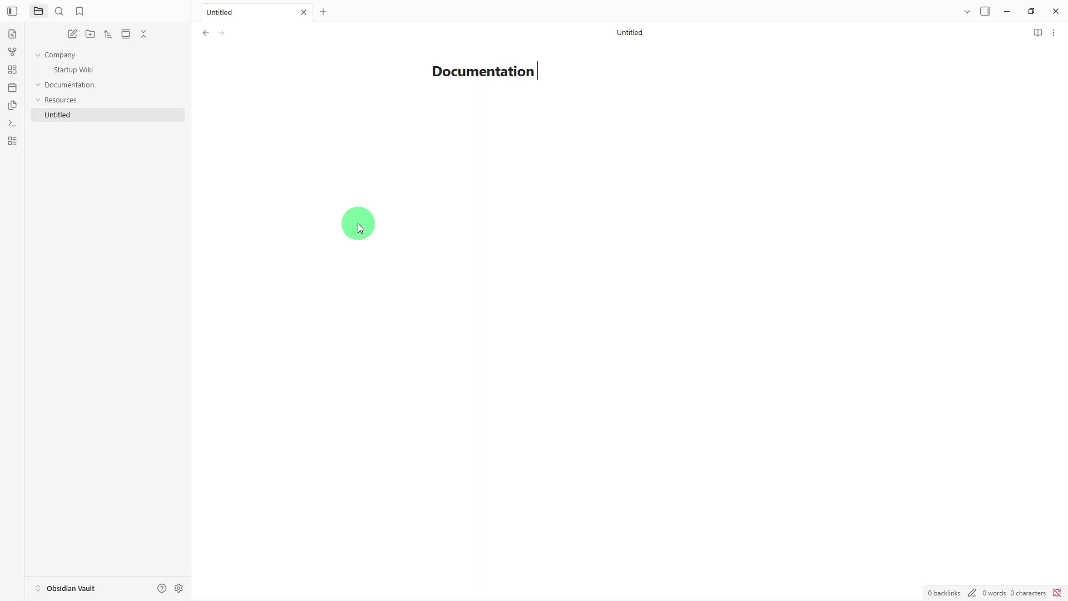
{"action": "type", "text": "x"}
{"action": "key", "text": "Return"}
{"action": "type", "text": "## Operations -   ## Product Documentation -   ## Team Guides -   ## Policies -   ## Other Documentation -"}
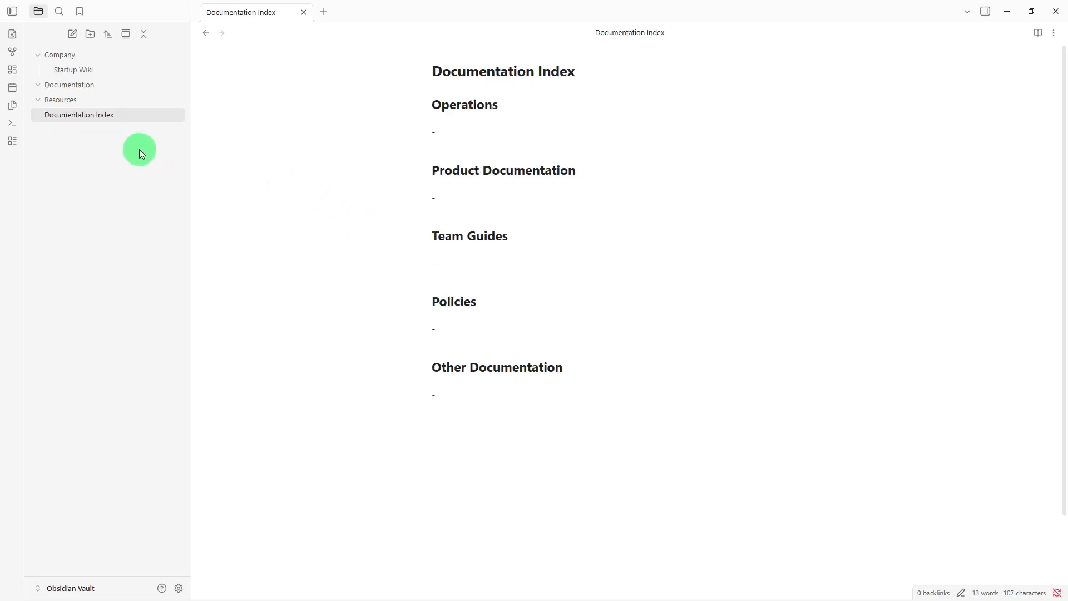
Step: Move the Documentation Index note into the Documentation folder and leave that folder expanded
{"action": "left_click_drag", "start_coordinate": [101, 116], "coordinate": [106, 88]}
{"action": "left_click", "coordinate": [107, 89]}
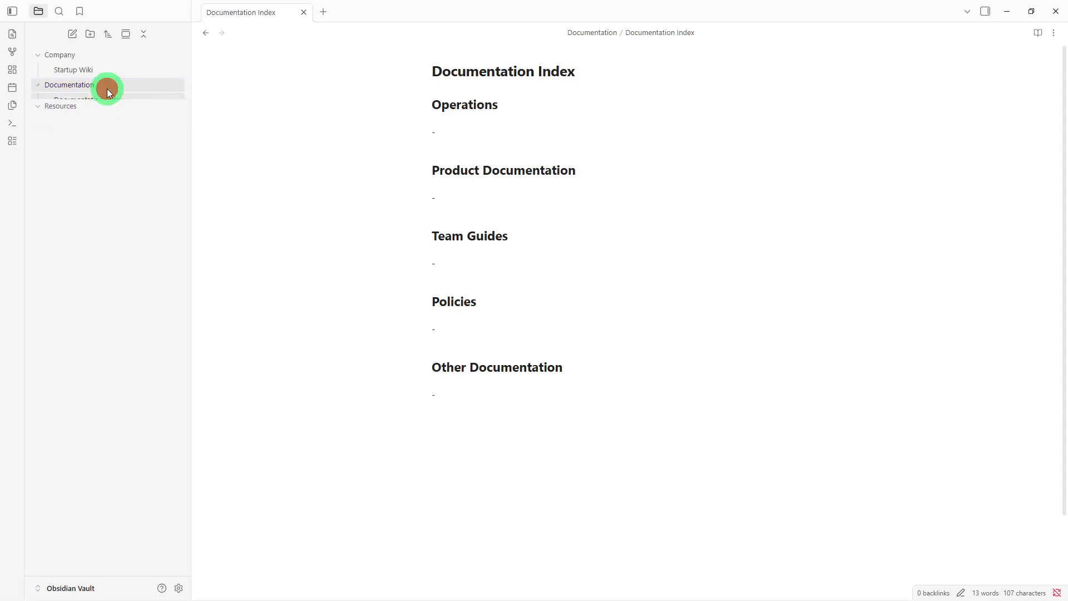
{"action": "left_click", "coordinate": [107, 89]}
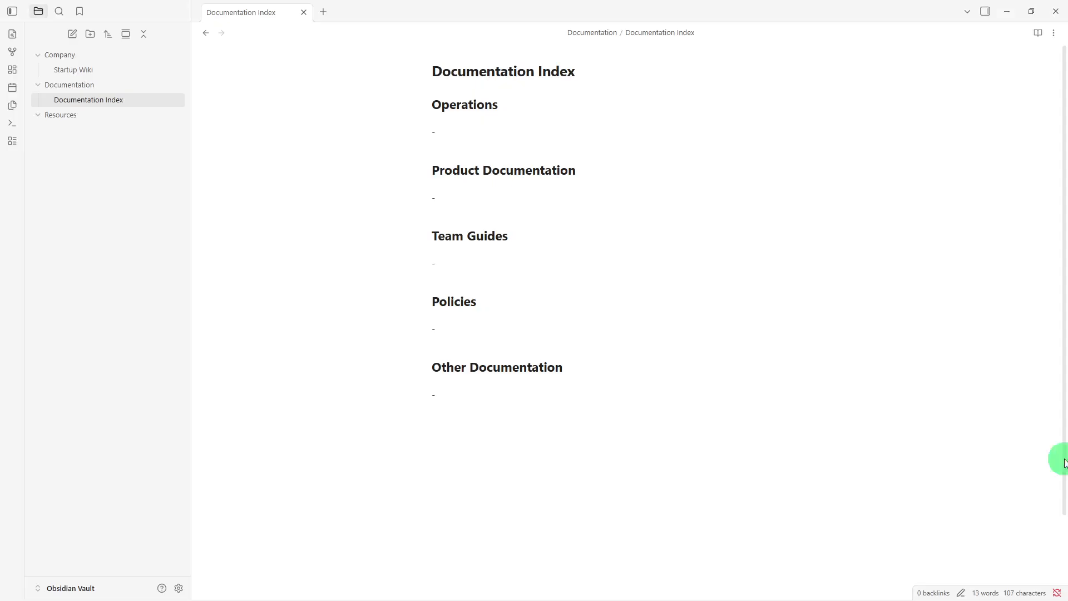
Step: Create a note titled Resource Library with headings Templates, Reference Documents, Useful Links, Learning Resources and Notes, and move it into the Resources folder
{"action": "right_click", "coordinate": [96, 238]}
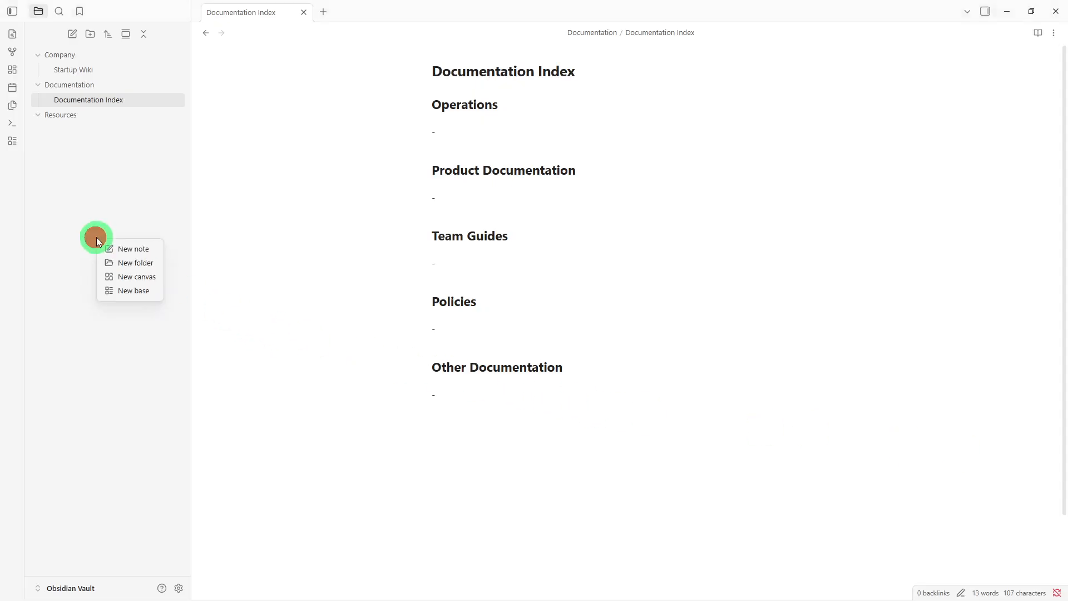
{"action": "left_click", "coordinate": [106, 248]}
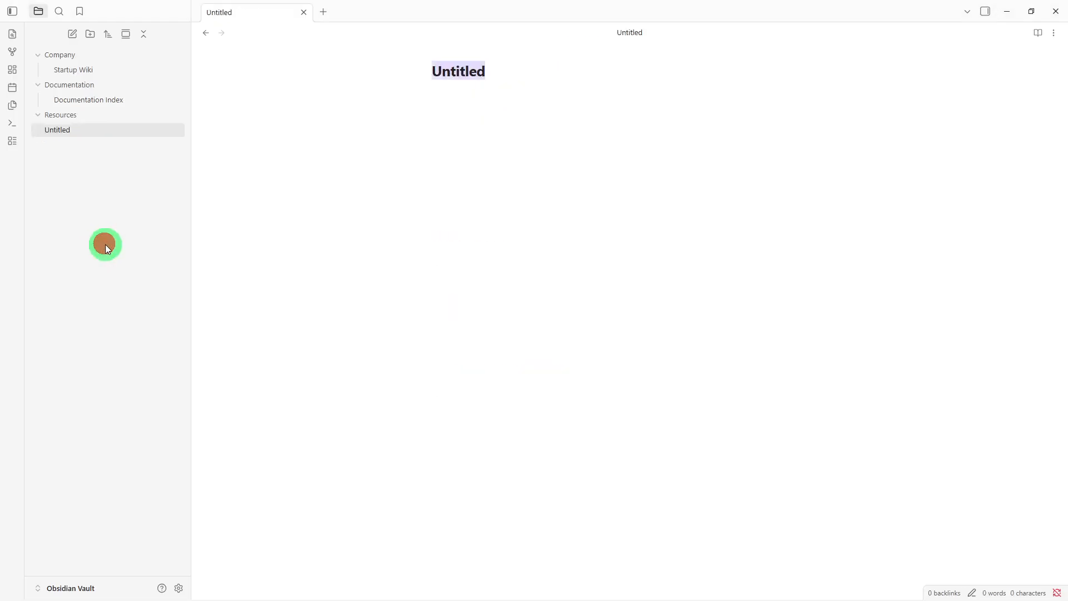
{"action": "key", "text": "BackSpace"}
{"action": "type", "text": "Re"}
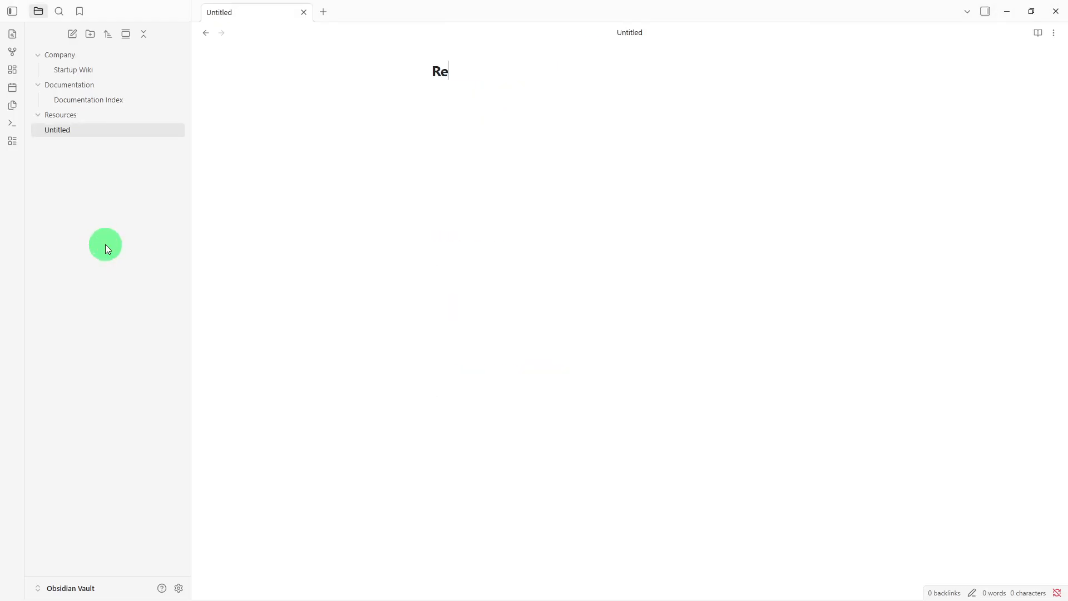
{"action": "type", "text": "source Liv"}
{"action": "key", "text": "BackSpace"}
{"action": "type", "text": "brary"}
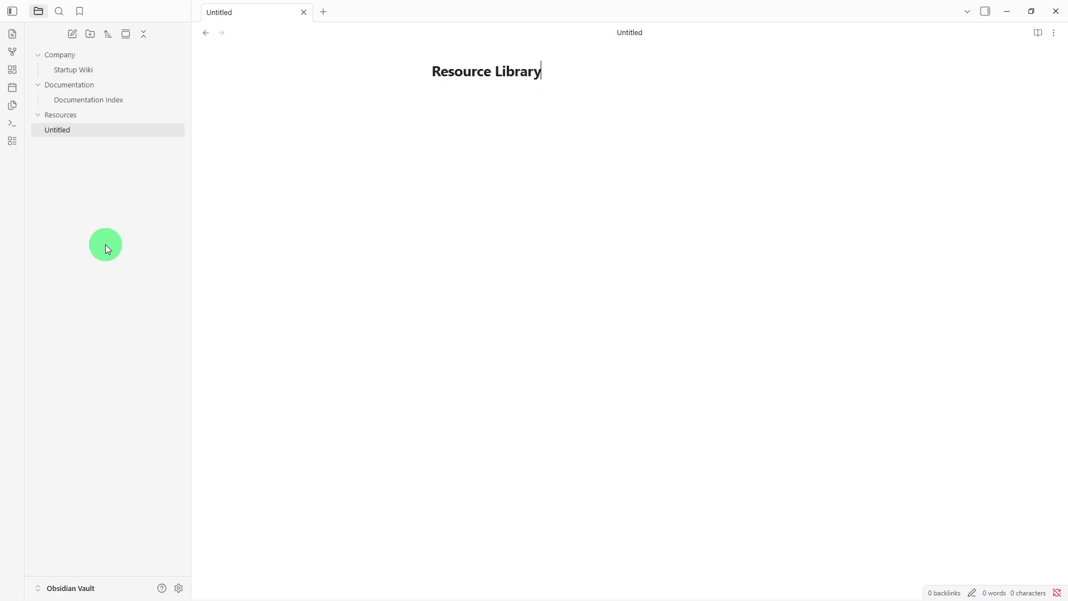
{"action": "key", "text": "Return"}
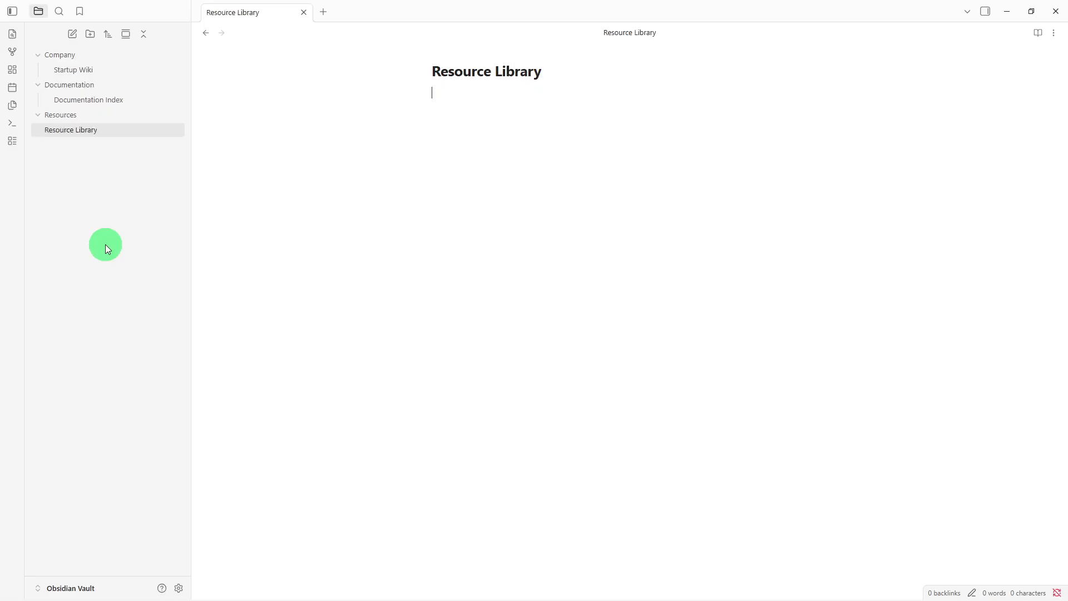
{"action": "type", "text": "## Templates -   ## Reference Documents -   ## Useful Links -   ## Learning Resources -   ## Notes -"}
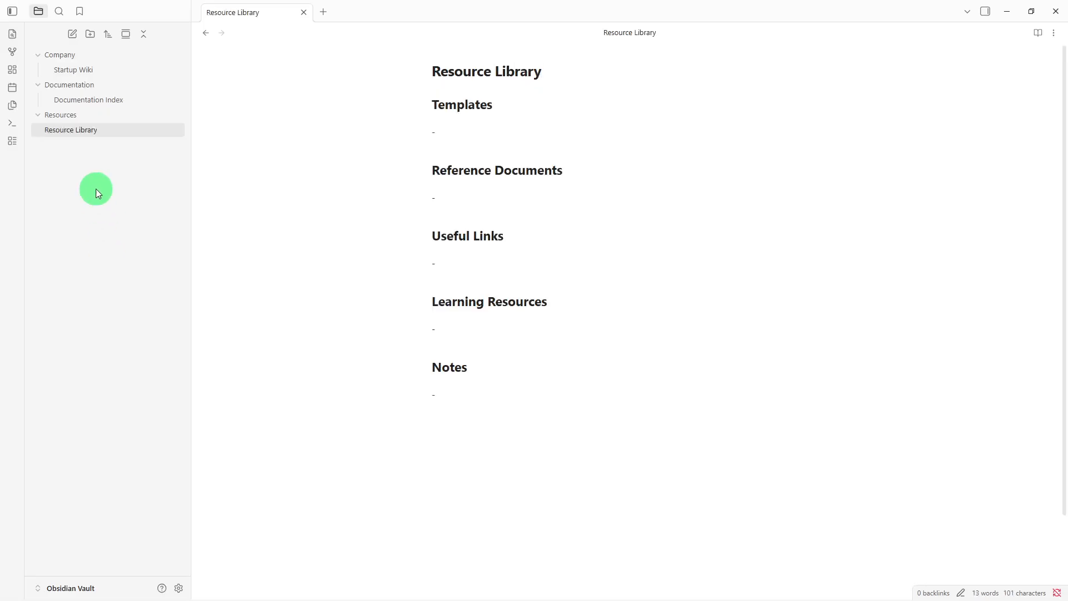
{"action": "left_click_drag", "start_coordinate": [103, 128], "coordinate": [108, 124]}
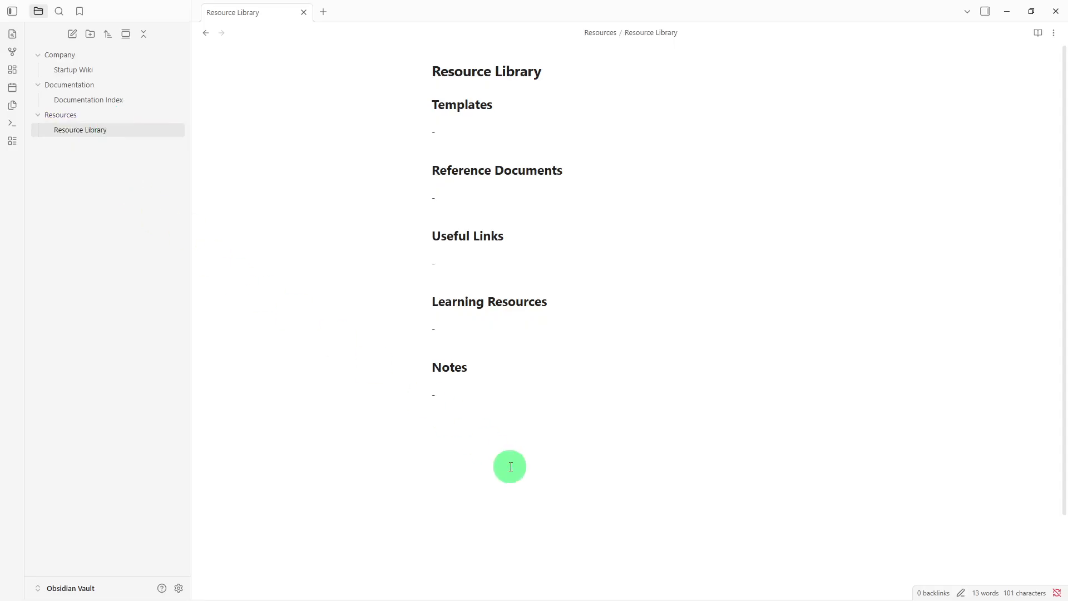
Step: Add internal links to Documentation Index and Resource Library at the end of the Startup Wiki note, below Recent Updates
{"action": "left_click", "coordinate": [150, 74]}
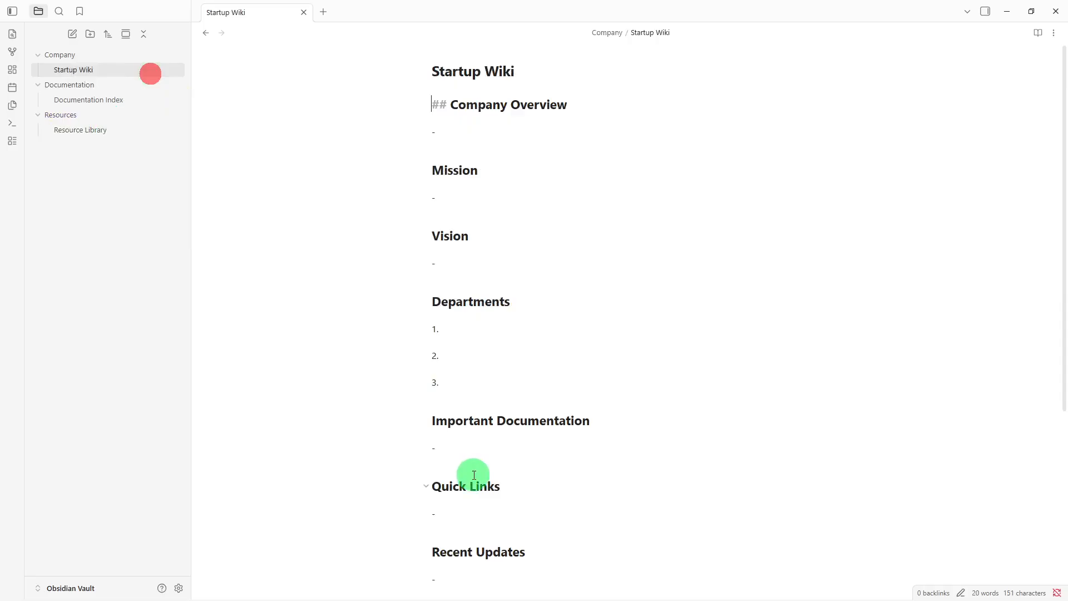
{"action": "scroll", "coordinate": [472, 475], "scroll_direction": "down", "scroll_amount": 4}
{"action": "left_click", "coordinate": [482, 431]}
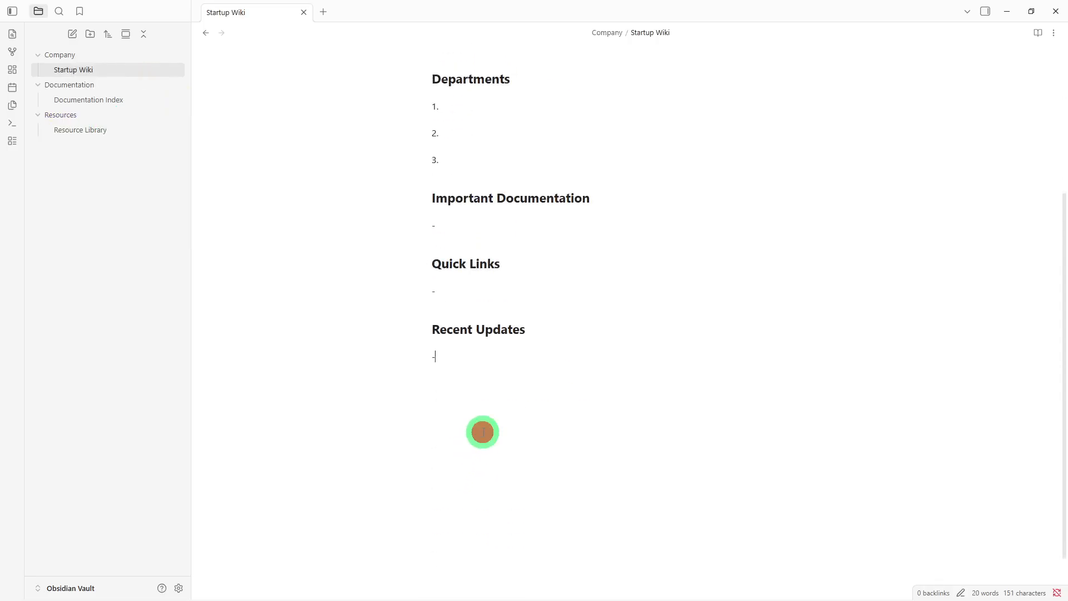
{"action": "type", "text": "[["}
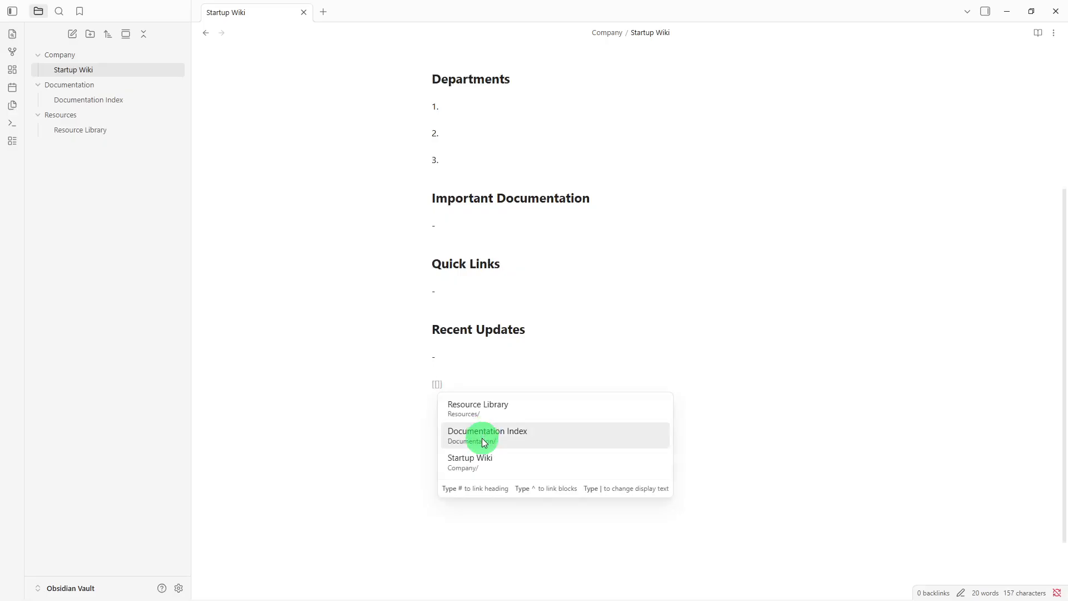
{"action": "left_click", "coordinate": [485, 442]}
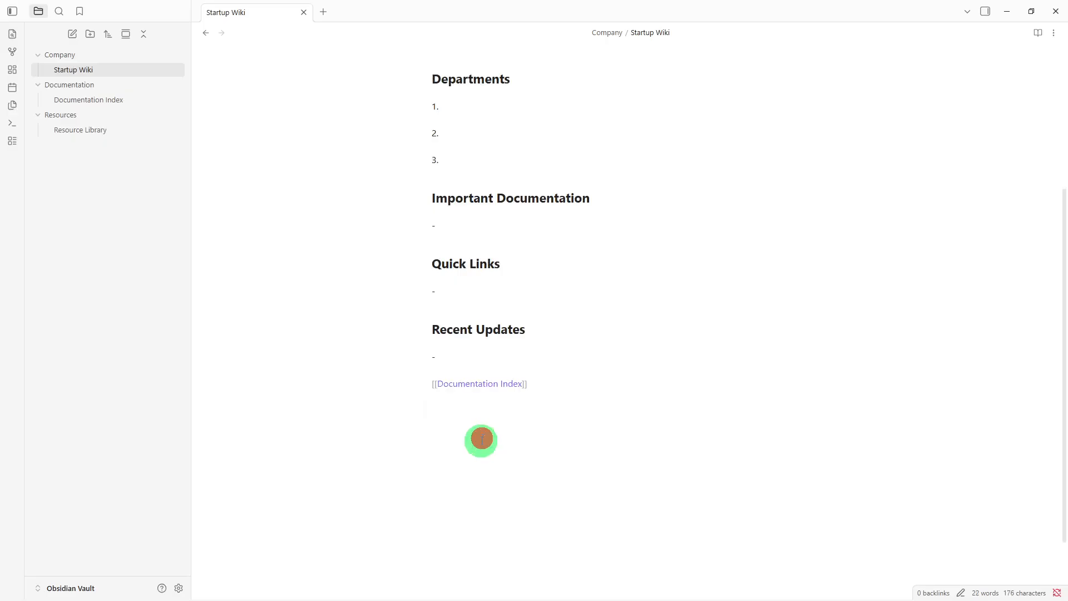
{"action": "key", "text": "Return"}
{"action": "type", "text": "[["}
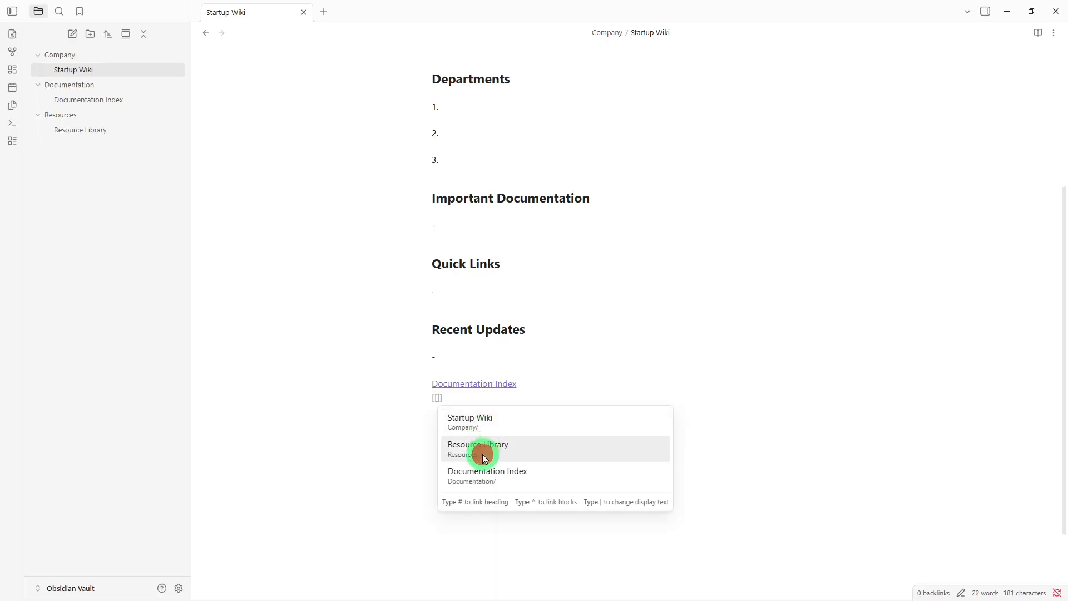
{"action": "left_click", "coordinate": [483, 454]}
{"action": "key", "text": "Return"}
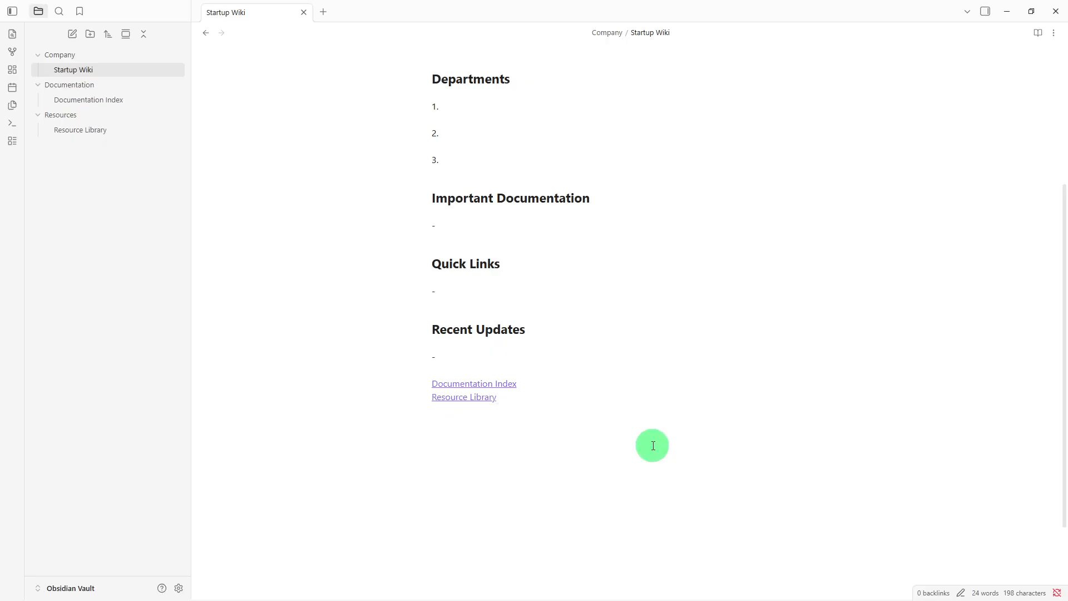
Step: Open the Documentation Index note from its link and add internal links to Startup Wiki and Resource Library below Other Documentation
{"action": "left_click", "coordinate": [472, 390]}
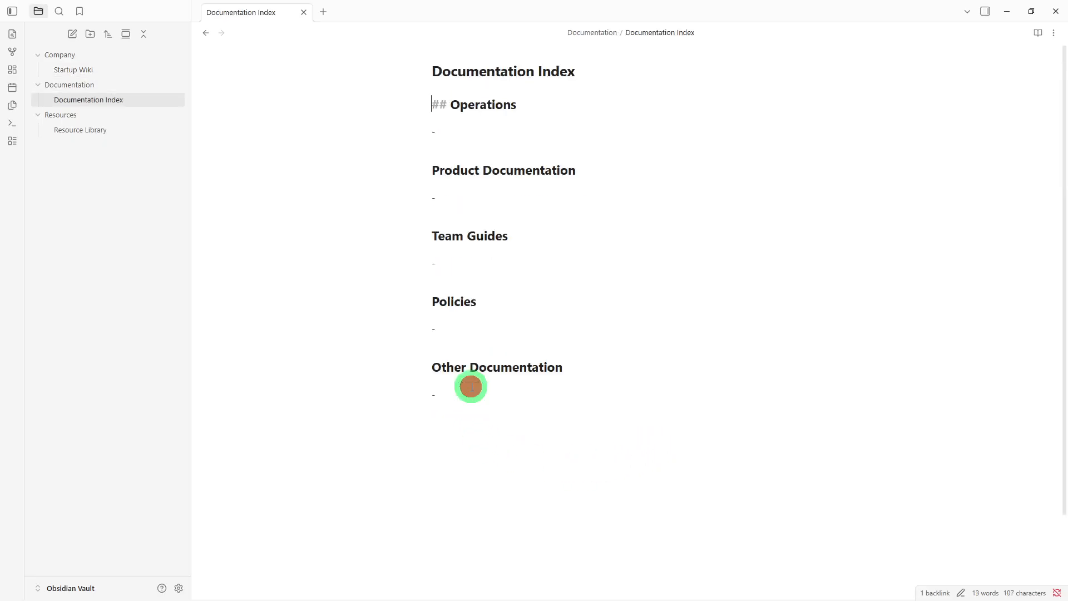
{"action": "left_click", "coordinate": [483, 440]}
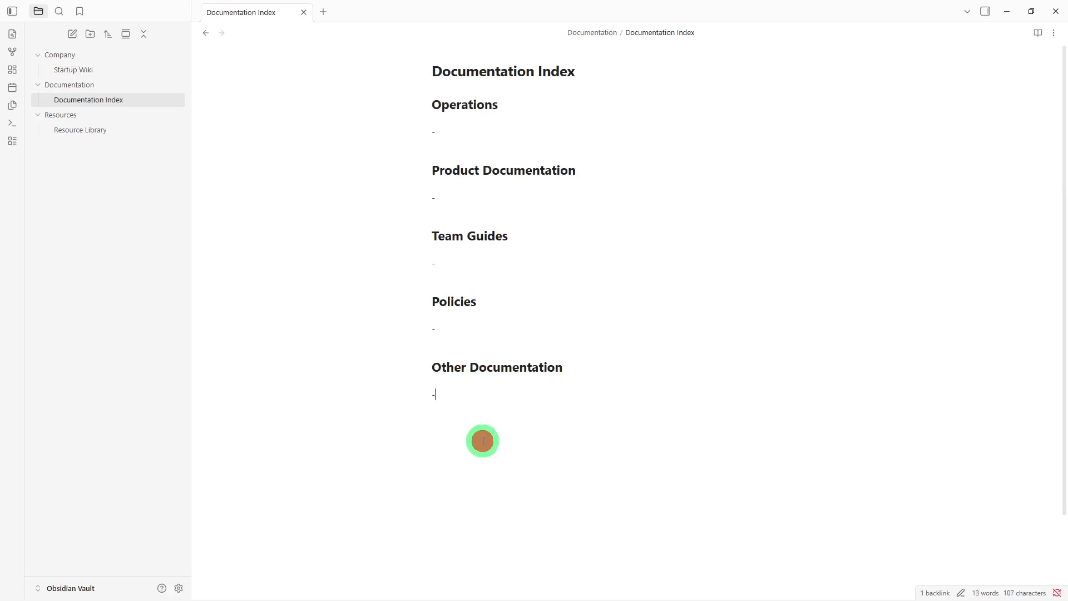
{"action": "key", "text": "Return"}
{"action": "type", "text": "[["}
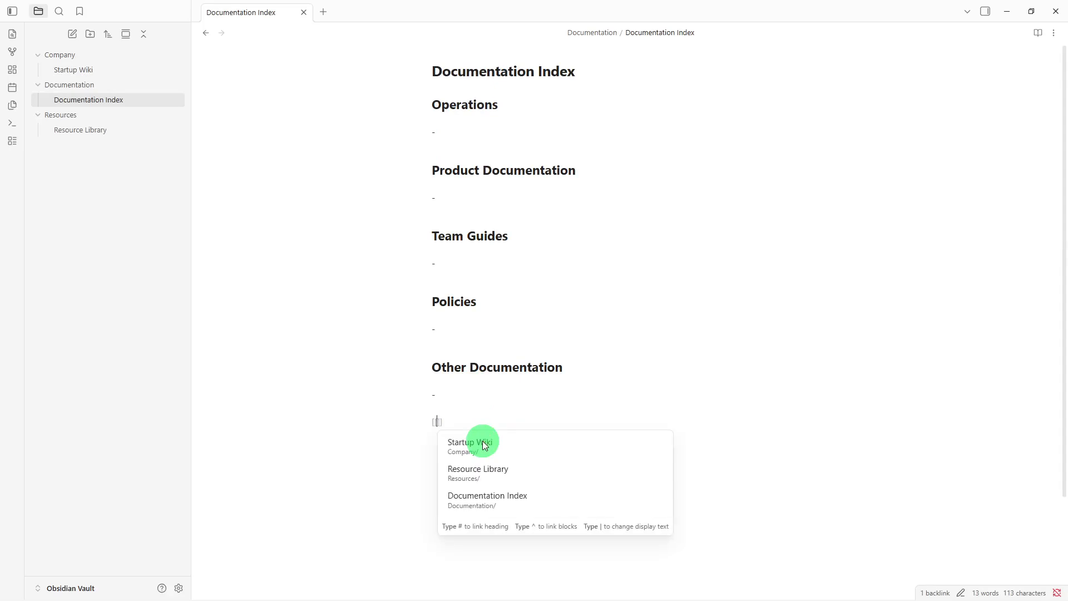
{"action": "left_click", "coordinate": [478, 444]}
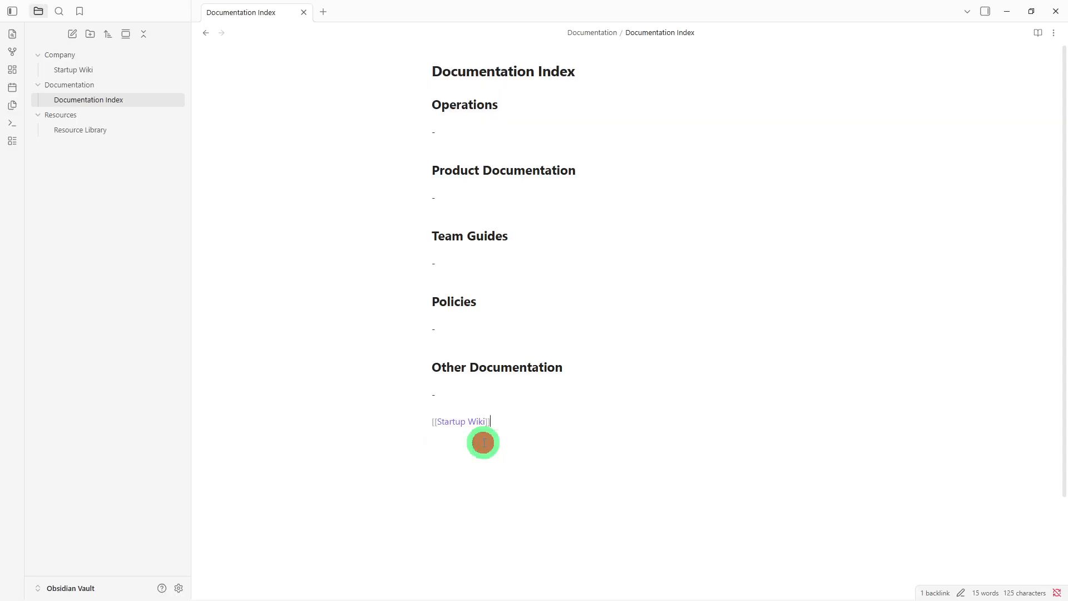
{"action": "key", "text": "Return"}
{"action": "type", "text": "[["}
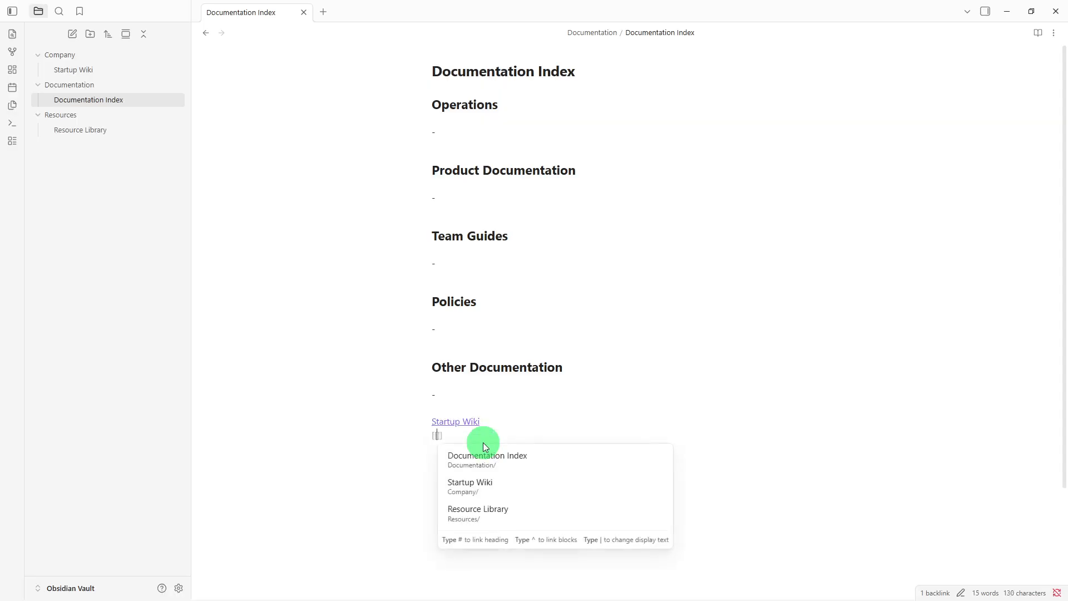
{"action": "left_click", "coordinate": [486, 516]}
{"action": "key", "text": "Return"}
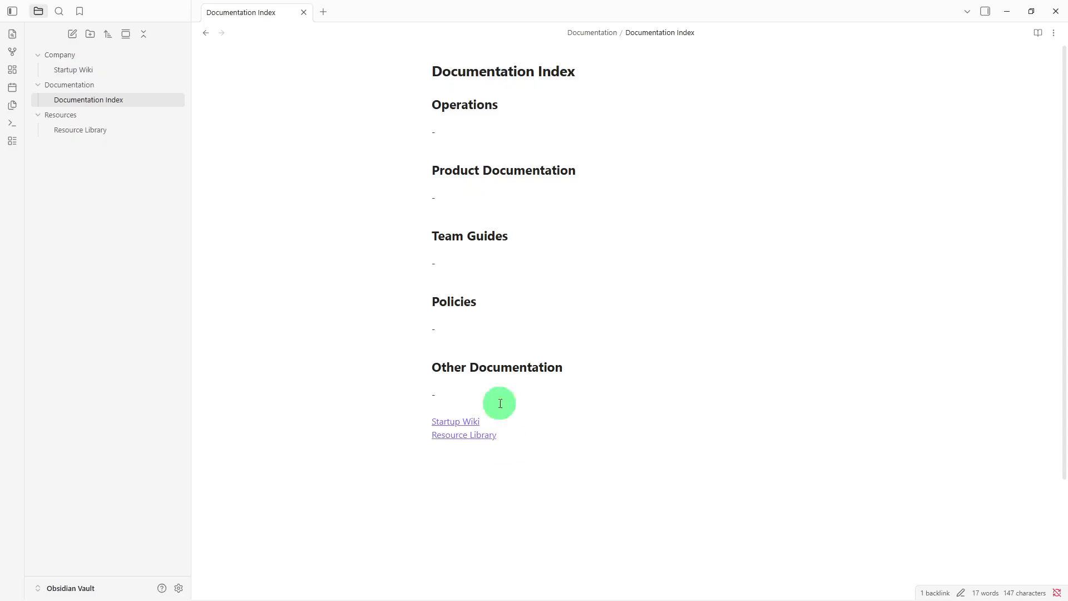
Step: Insert a blank line above the Operations heading in the Documentation Index note
{"action": "left_click", "coordinate": [433, 109]}
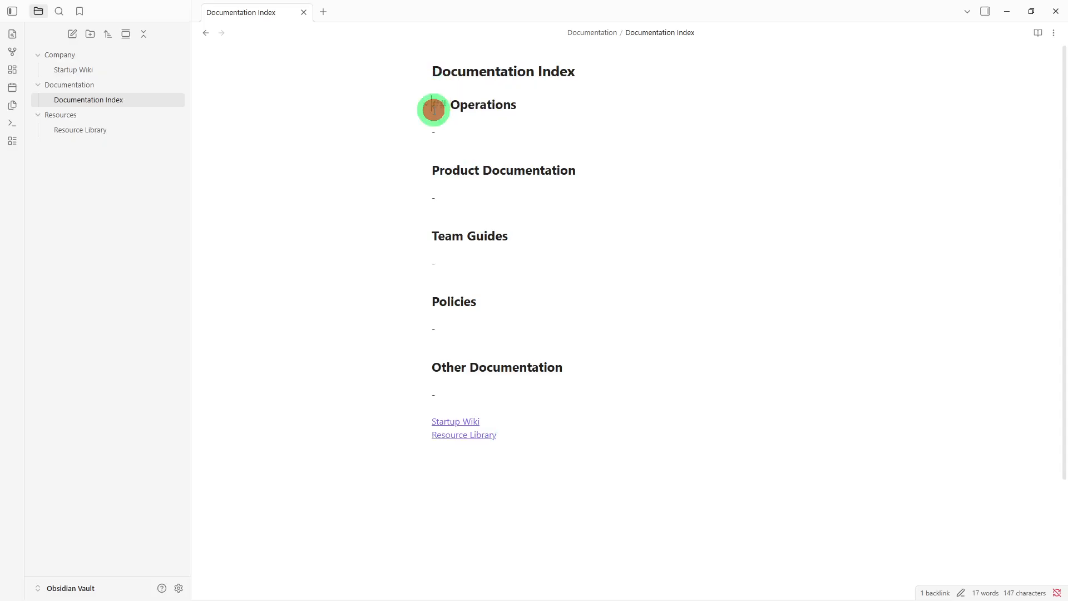
{"action": "key", "text": "Return"}
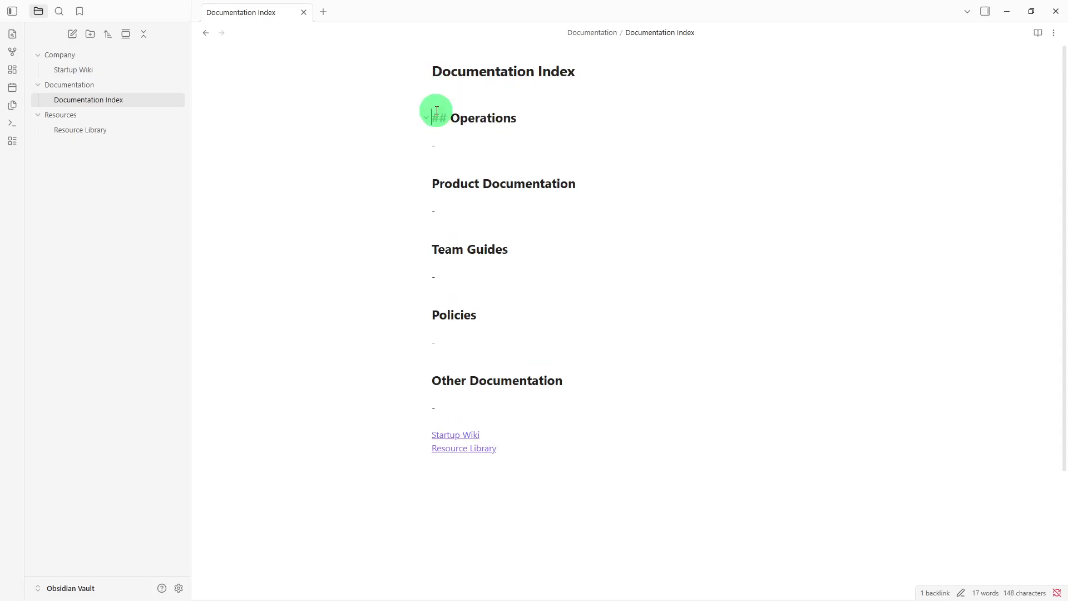
{"action": "left_click", "coordinate": [442, 105]}
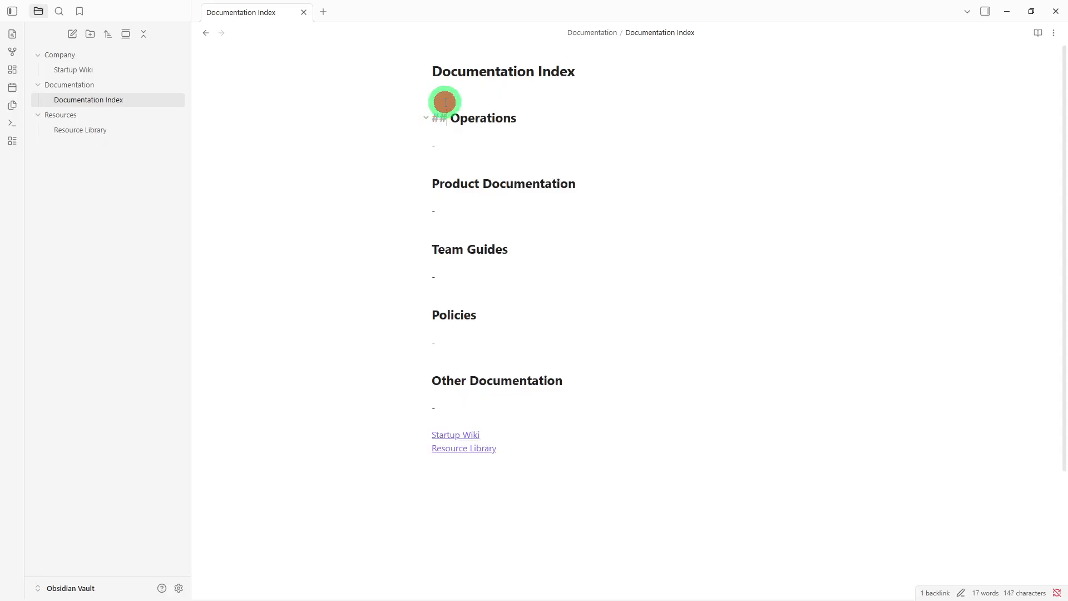
{"action": "left_click", "coordinate": [457, 92]}
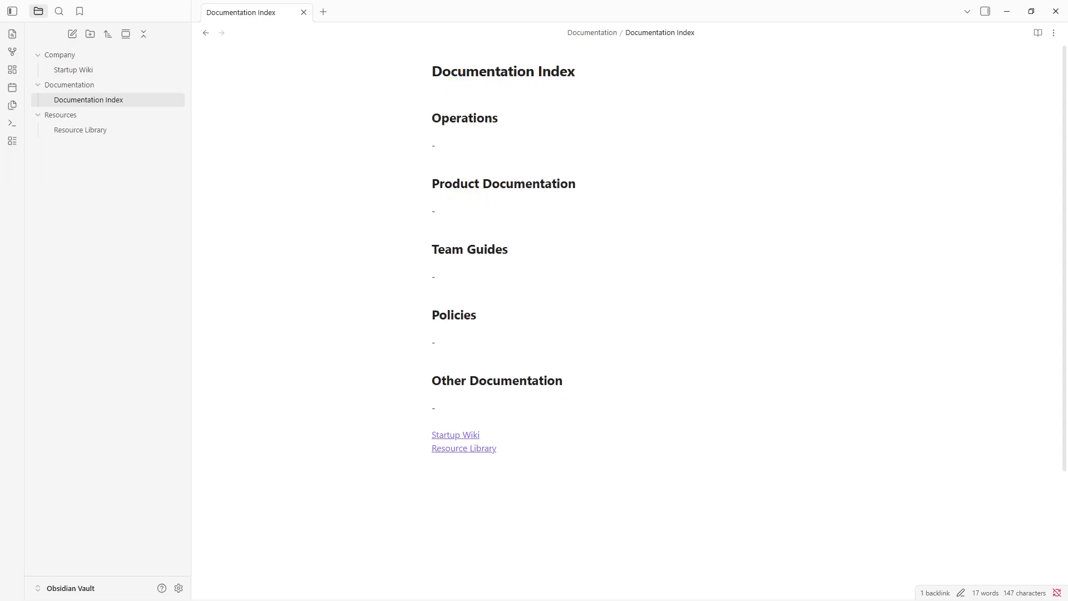
Step: Add a tags file property with the value documentation to the Documentation Index note
{"action": "left_click", "coordinate": [1053, 39]}
{"action": "left_click", "coordinate": [1054, 35]}
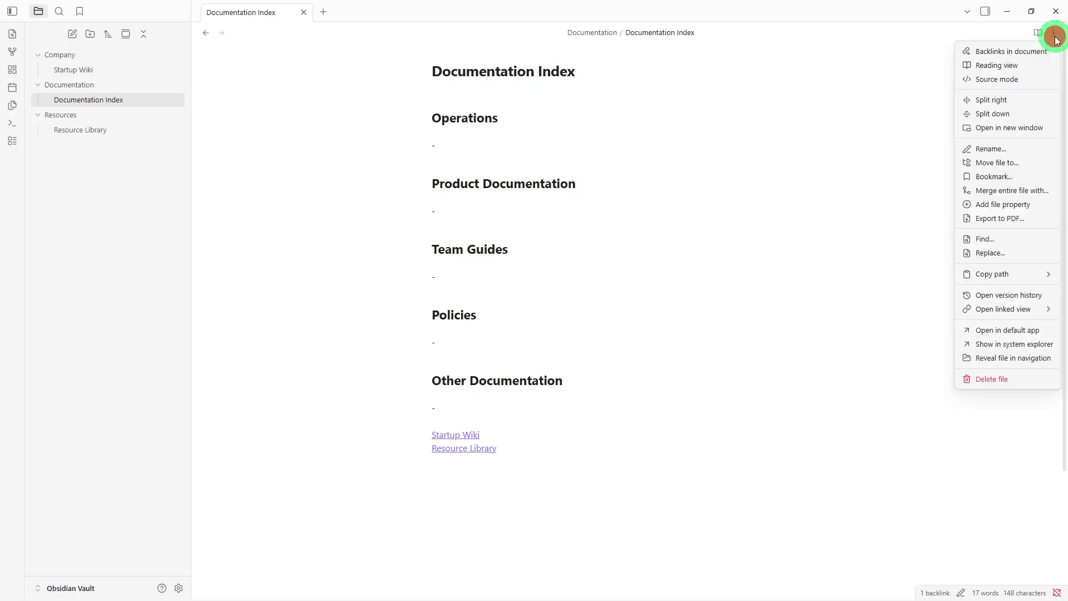
{"action": "left_click", "coordinate": [1014, 205]}
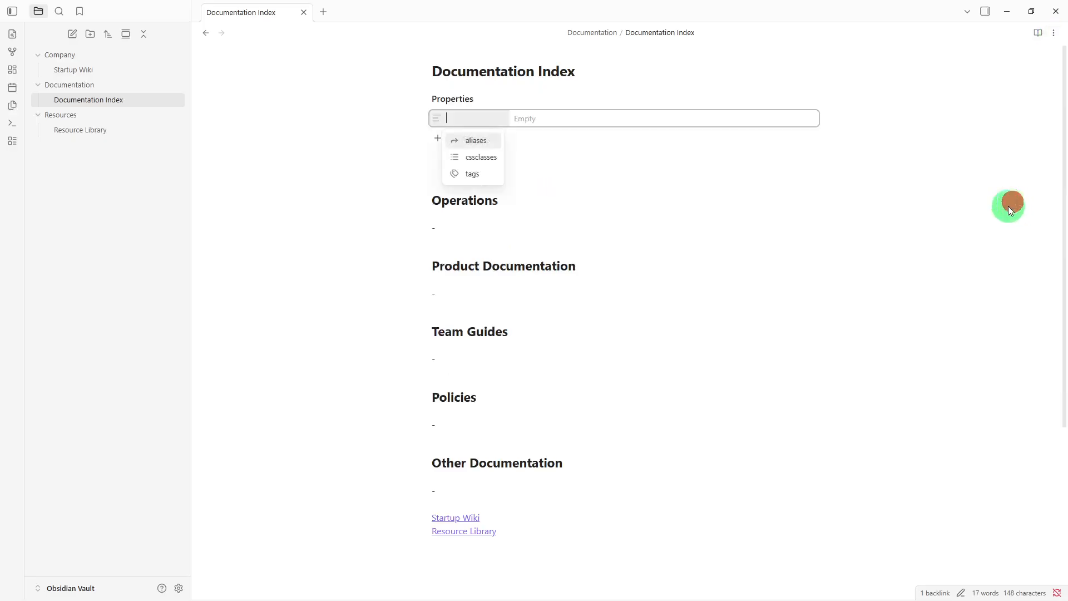
{"action": "left_click", "coordinate": [454, 178]}
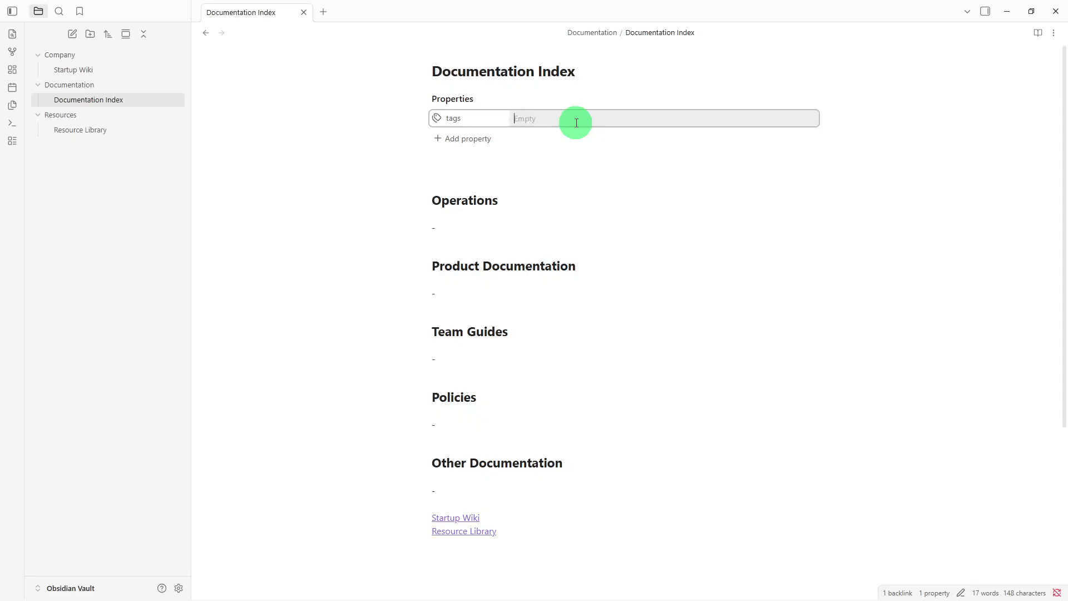
{"action": "type", "text": "documentation"}
{"action": "left_click", "coordinate": [507, 165]}
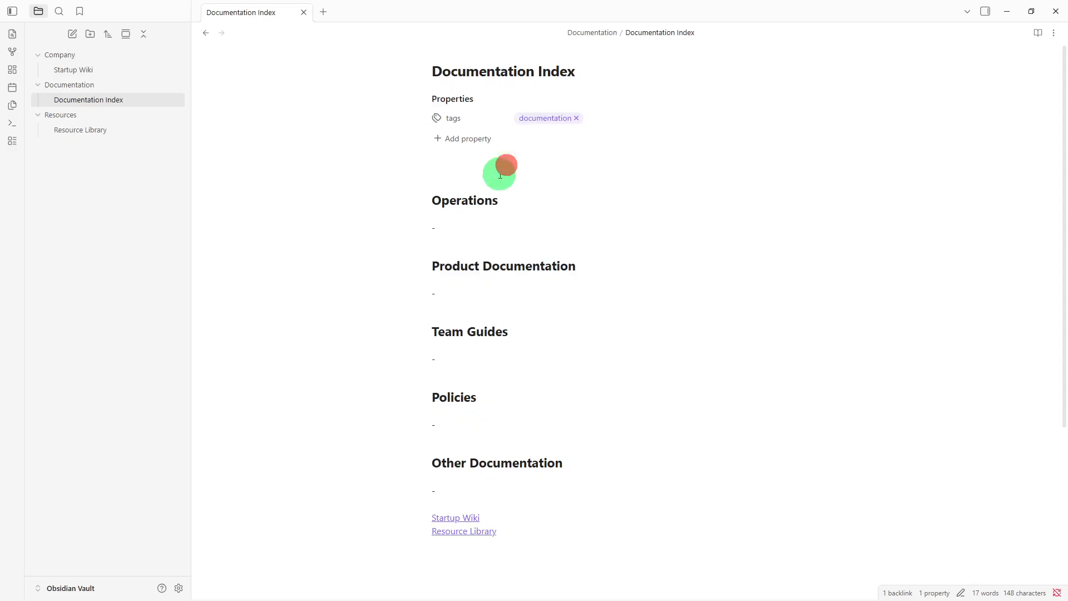
Step: Add the inline tag #operations on the blank line above the Operations heading, followed by a new line
{"action": "left_click", "coordinate": [497, 176]}
{"action": "type", "text": "#"}
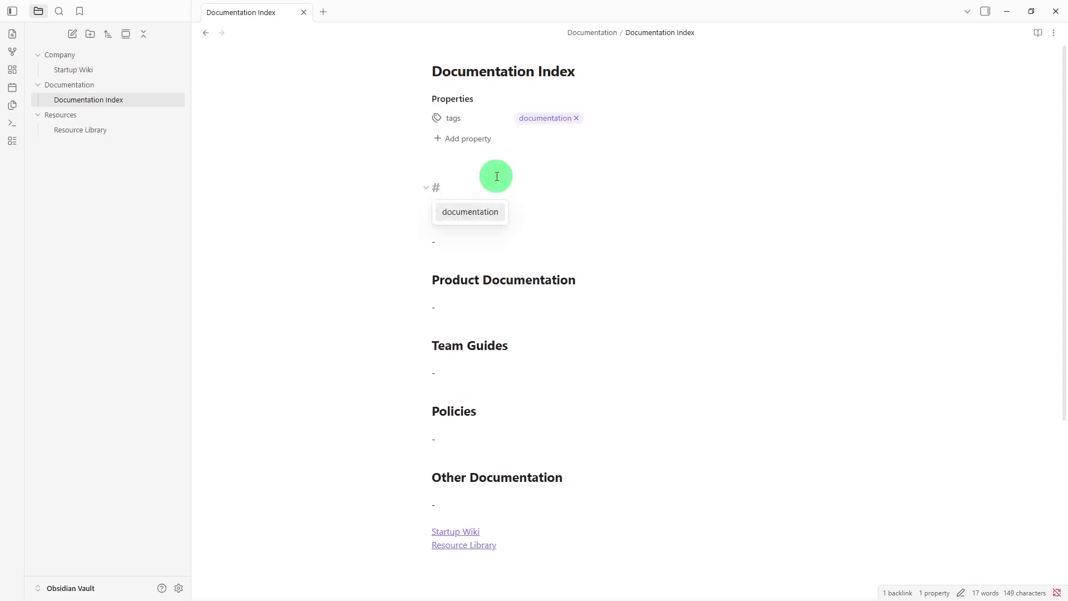
{"action": "type", "text": "opera"}
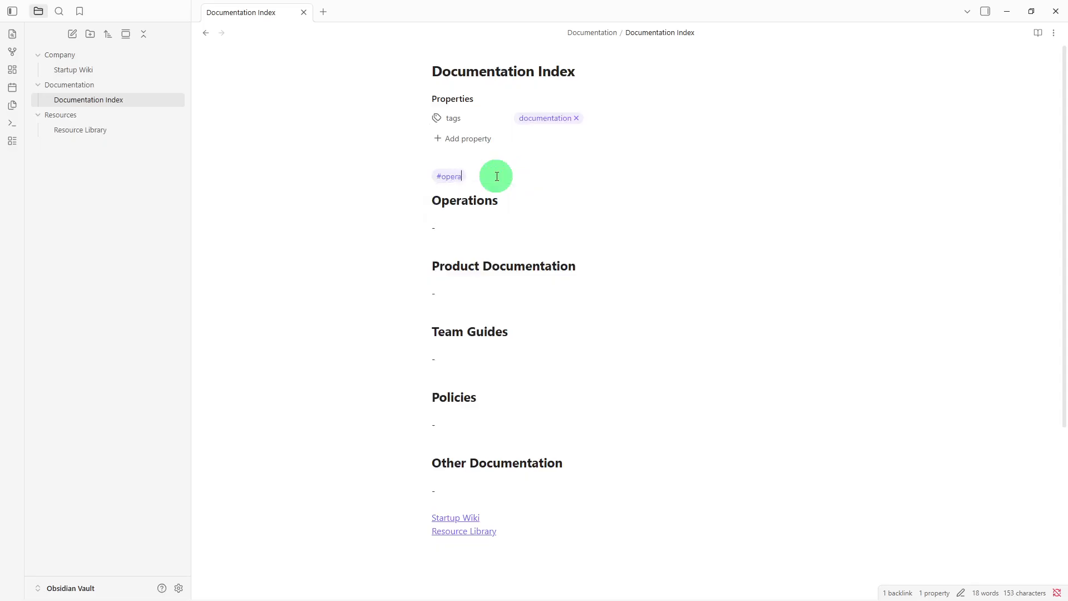
{"action": "type", "text": "tions"}
{"action": "key", "text": "Return"}
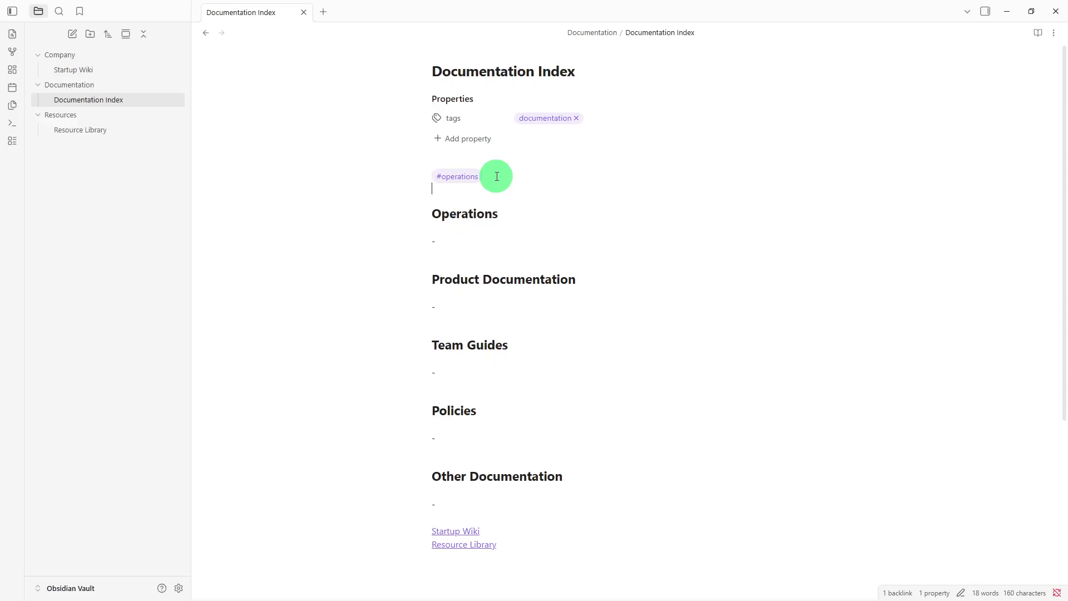
Step: Search the vault by the #operations tag, clear the search and return to the file list
{"action": "left_click", "coordinate": [462, 181]}
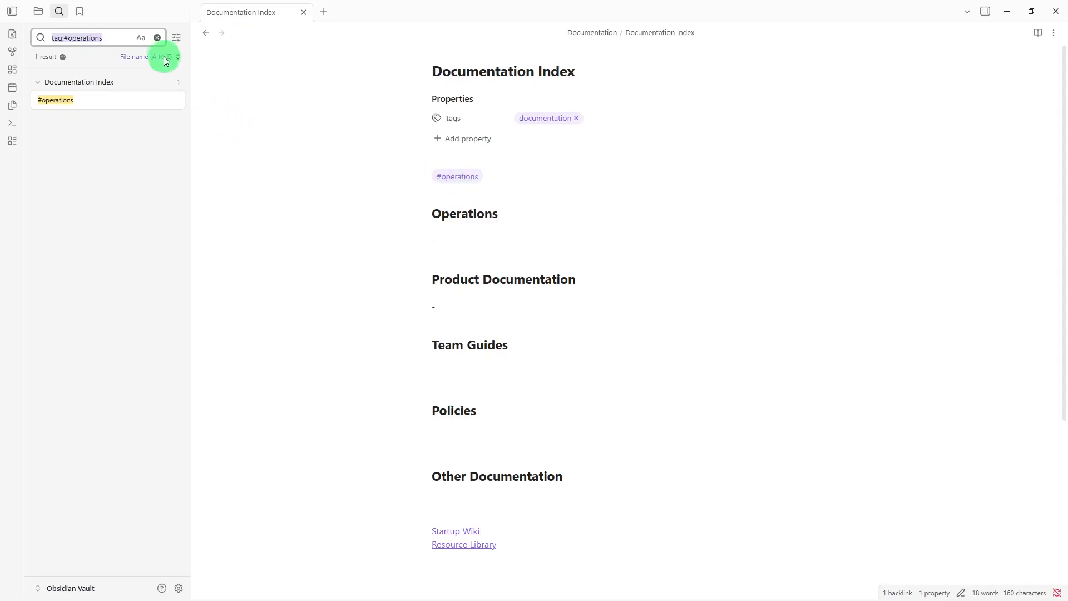
{"action": "left_click", "coordinate": [158, 37]}
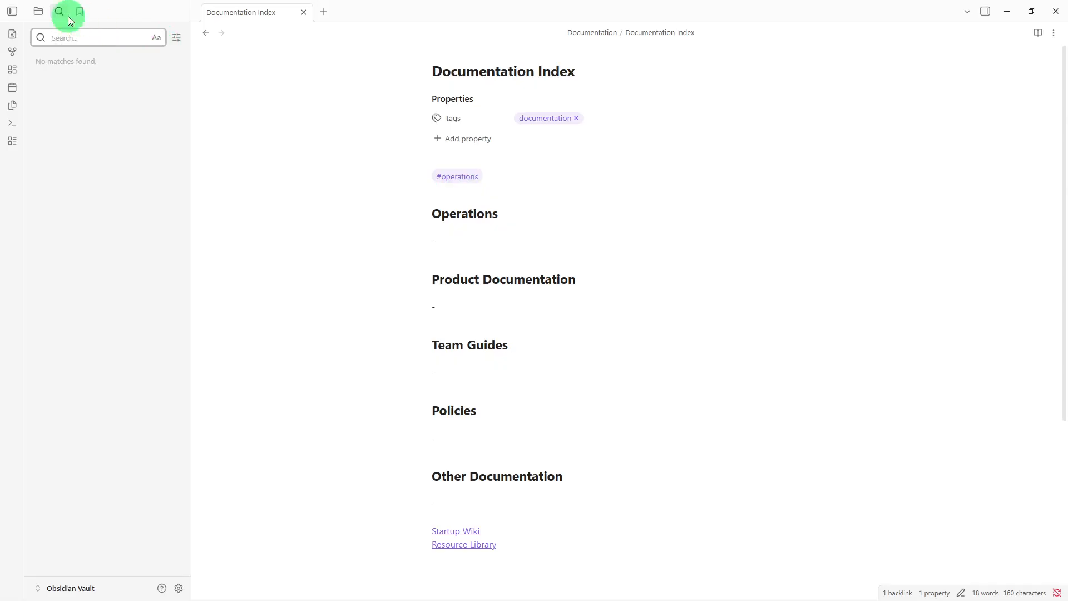
{"action": "left_click", "coordinate": [38, 12]}
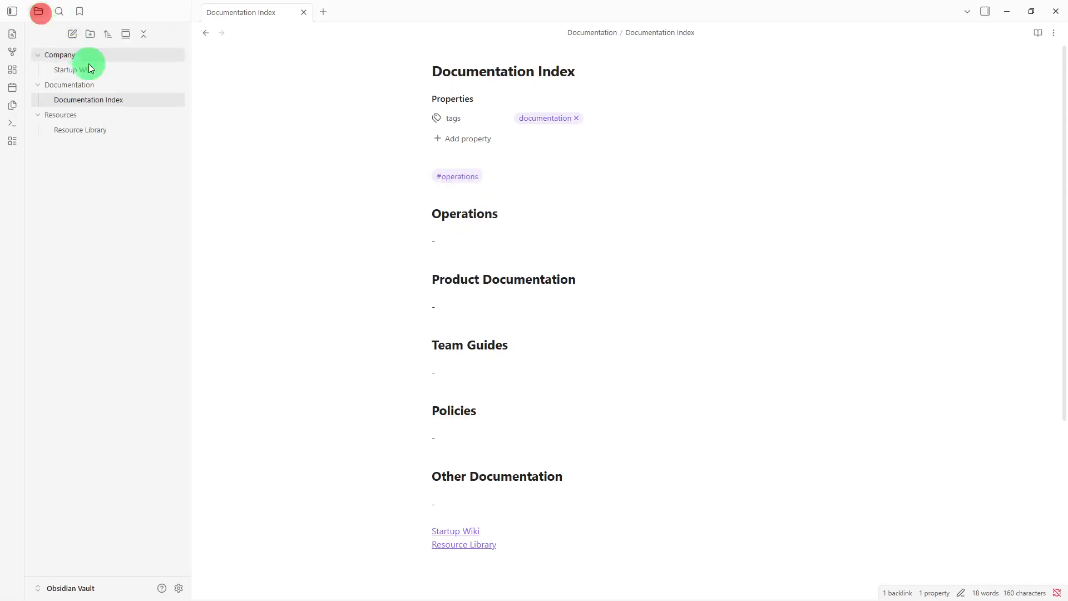
Step: Review the Startup Wiki, Documentation Index and Resource Library notes by opening each one in turn
{"action": "left_click", "coordinate": [127, 69]}
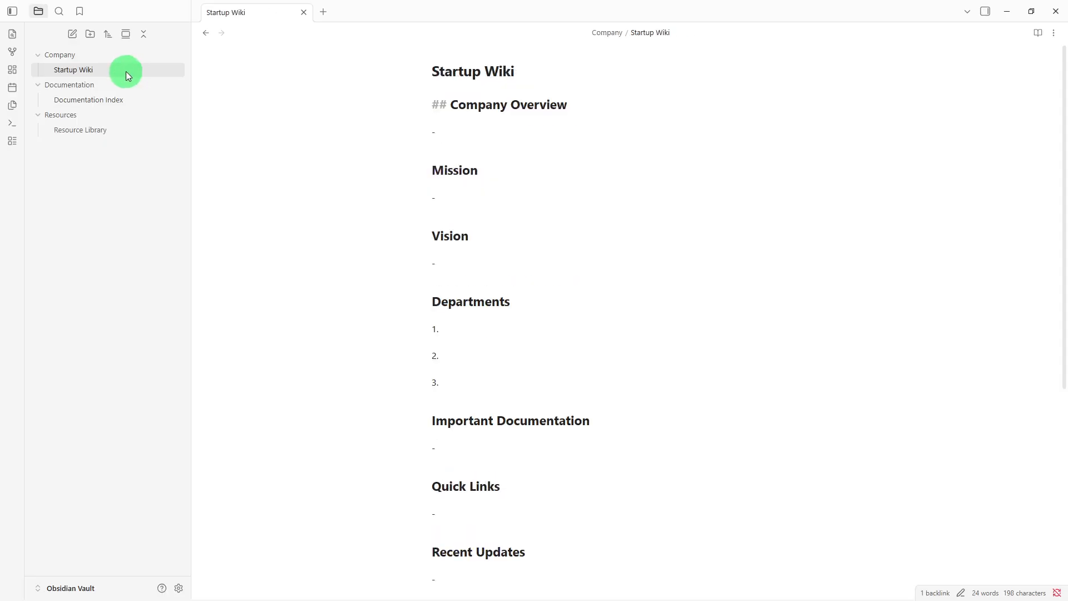
{"action": "left_click", "coordinate": [118, 104]}
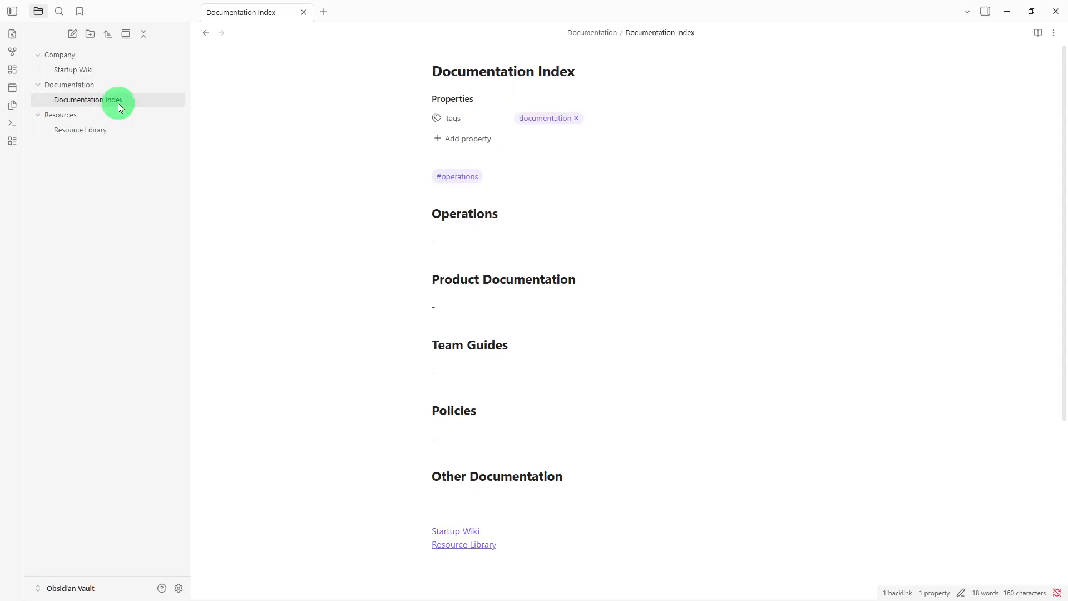
{"action": "left_click", "coordinate": [108, 129]}
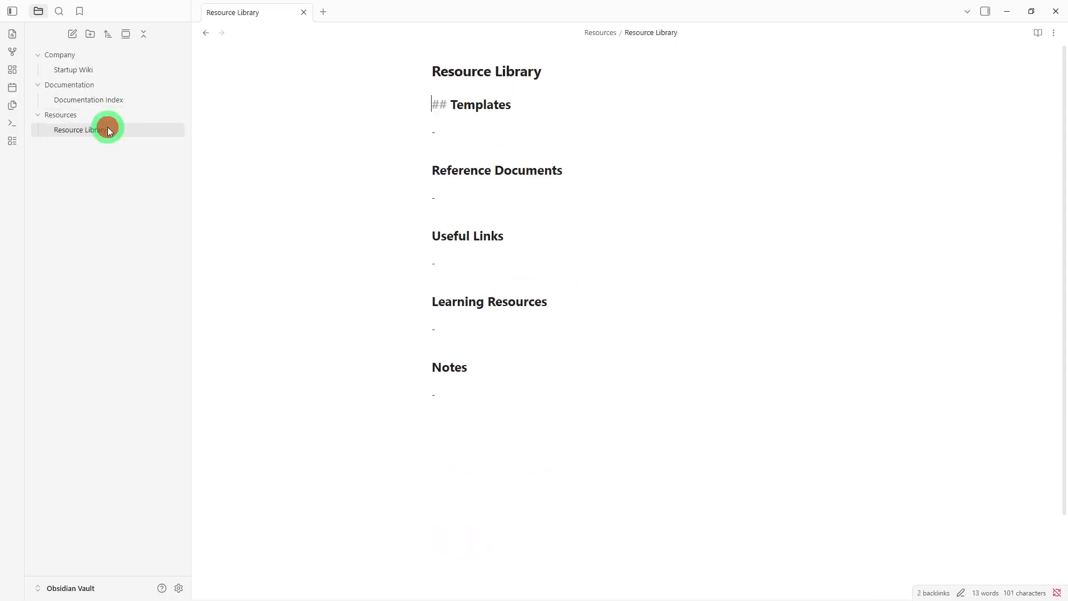